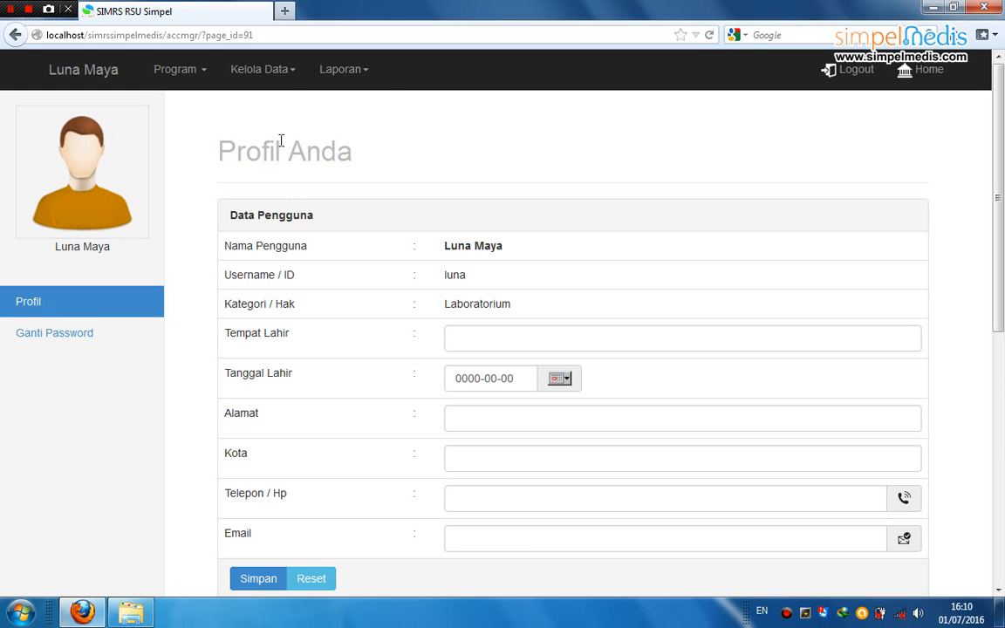
Open the Data Kelompok Tarif (Lab) list through Kelola Data > Kelompok Tarif
click(288, 75)
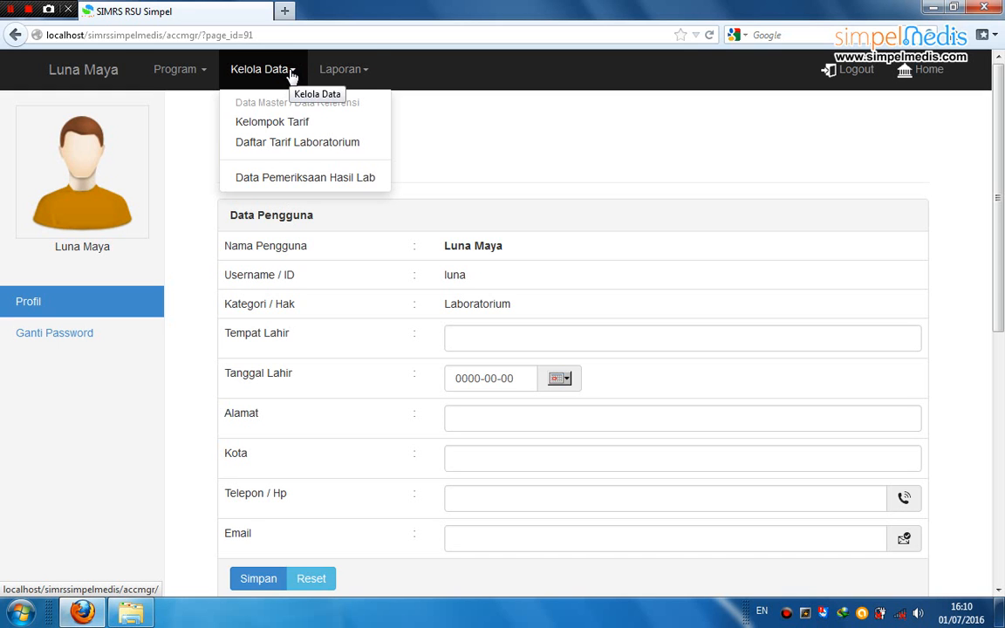
click(361, 77)
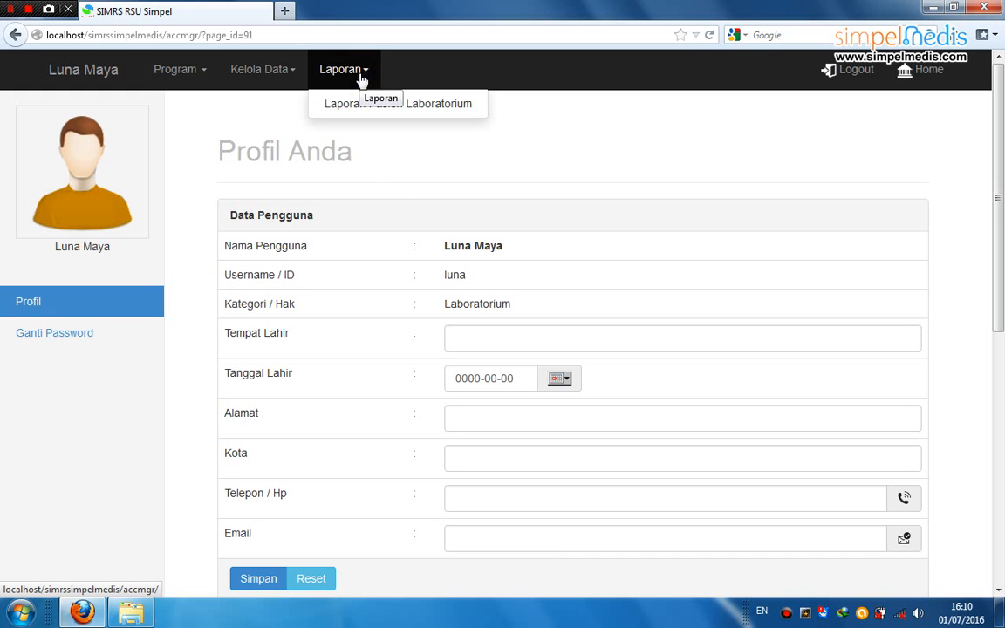
click(260, 160)
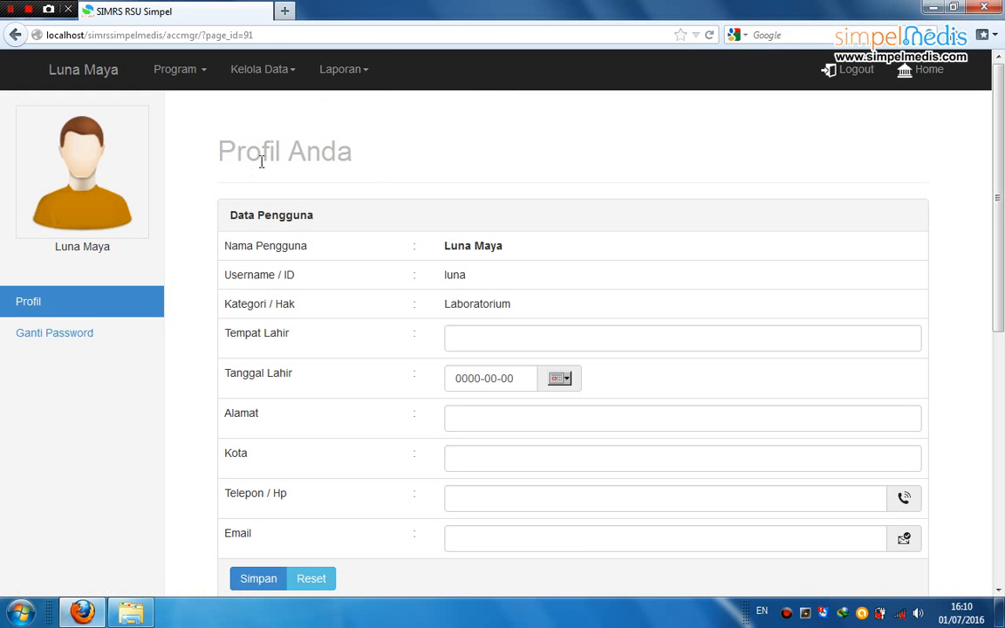
click(284, 73)
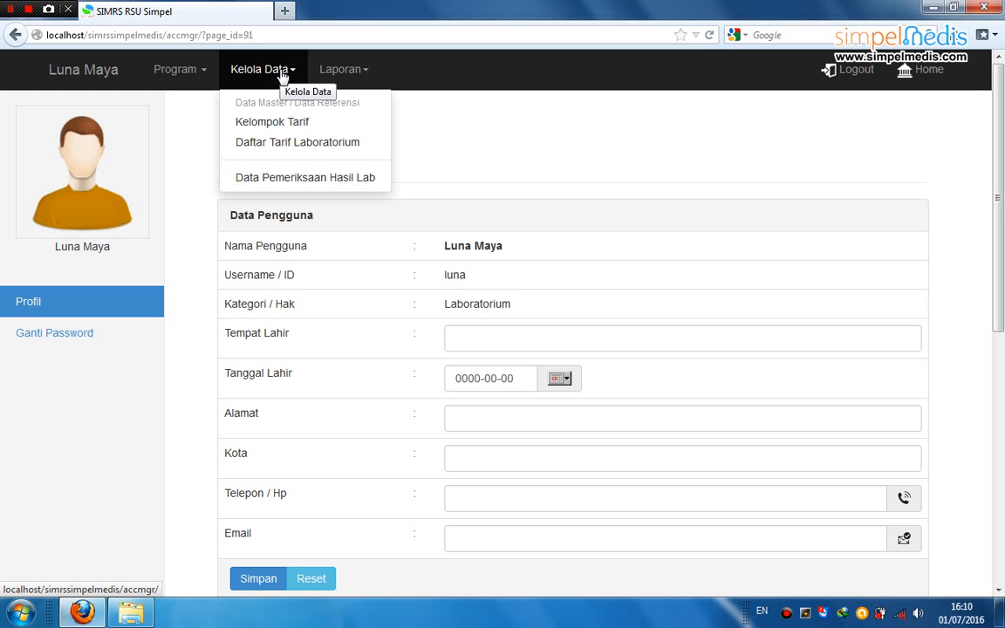
click(291, 127)
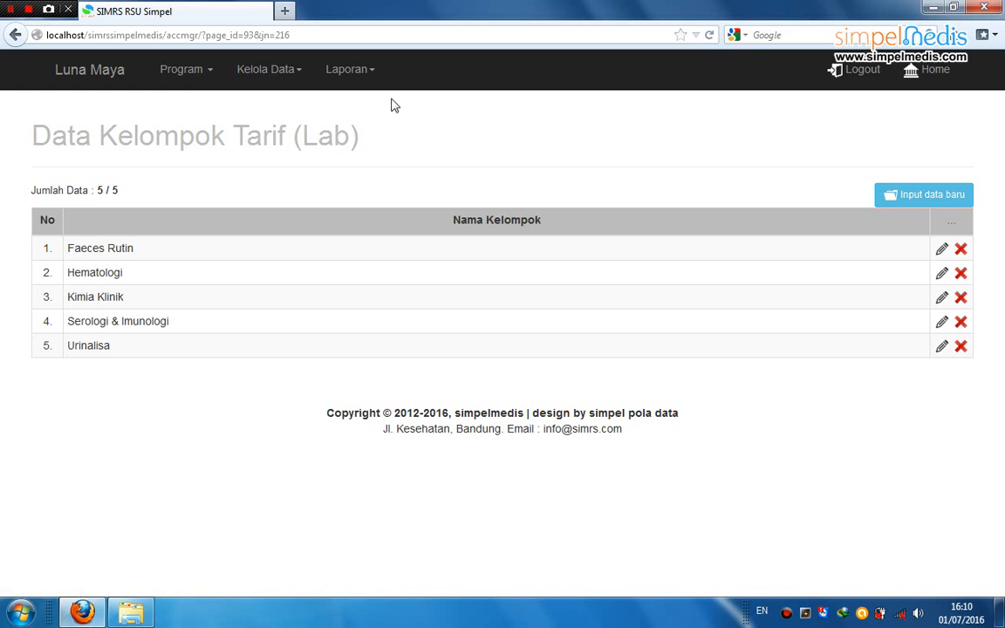
Look over the five lab tariff groups, Faeces Rutin to Urinalisa, then open the Kelola Data menu
click(284, 78)
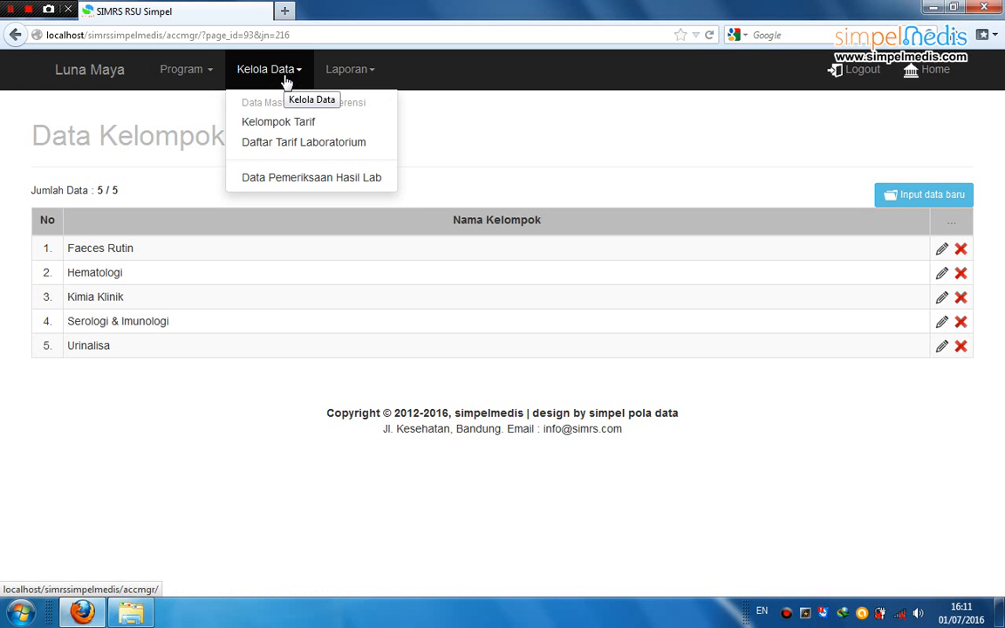
Open Daftar Tarif Laboratorium, view the Faeces Rutin items, then return to the exam group list
click(306, 143)
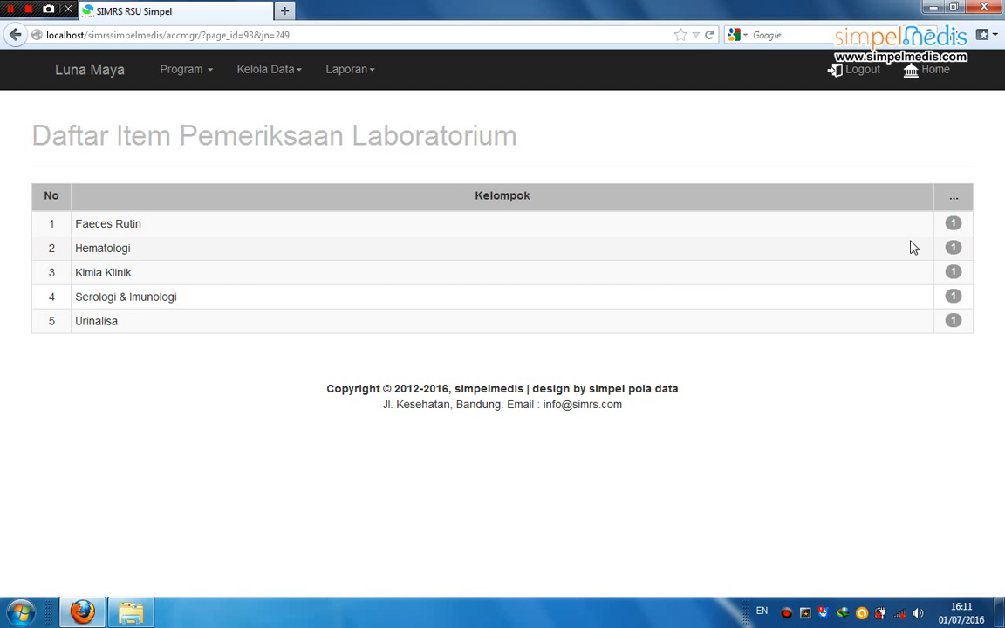
click(954, 223)
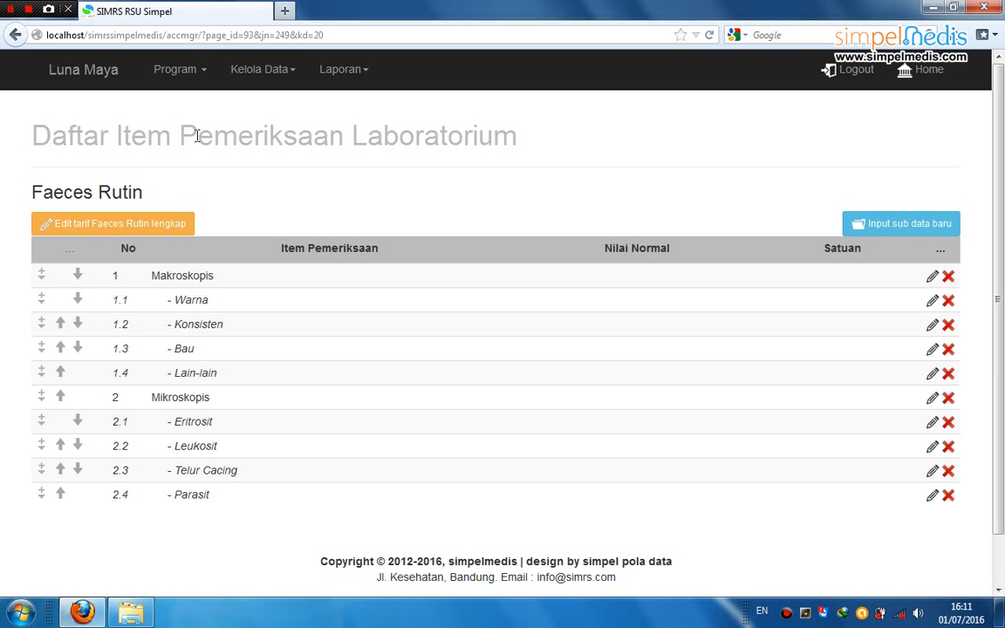
click(259, 72)
click(271, 144)
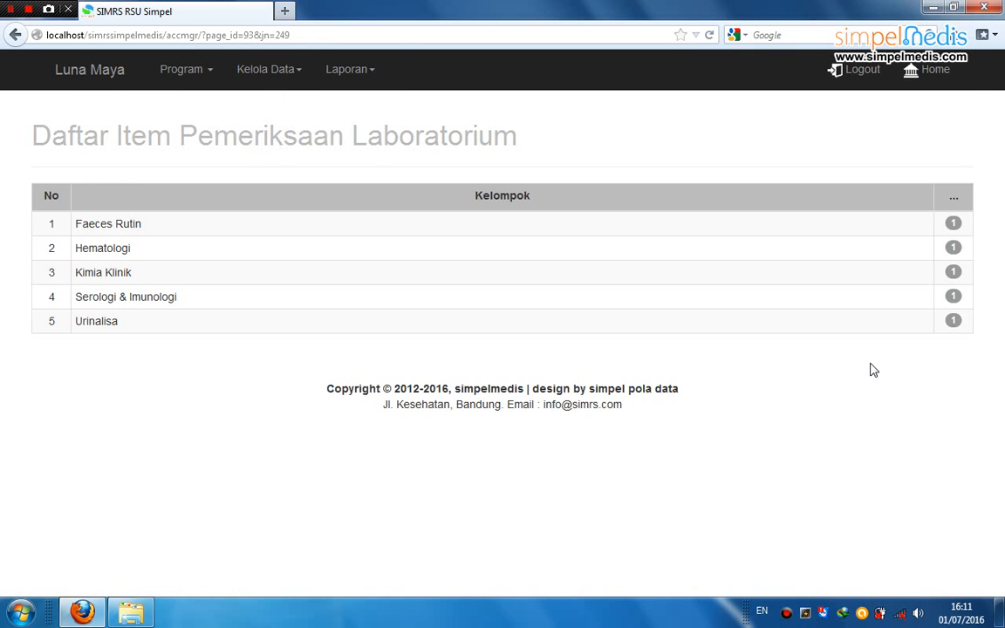
Show the eight Hematologi exams, Darah Rutin to Darah Rutin+LED, with normal values and units
click(954, 253)
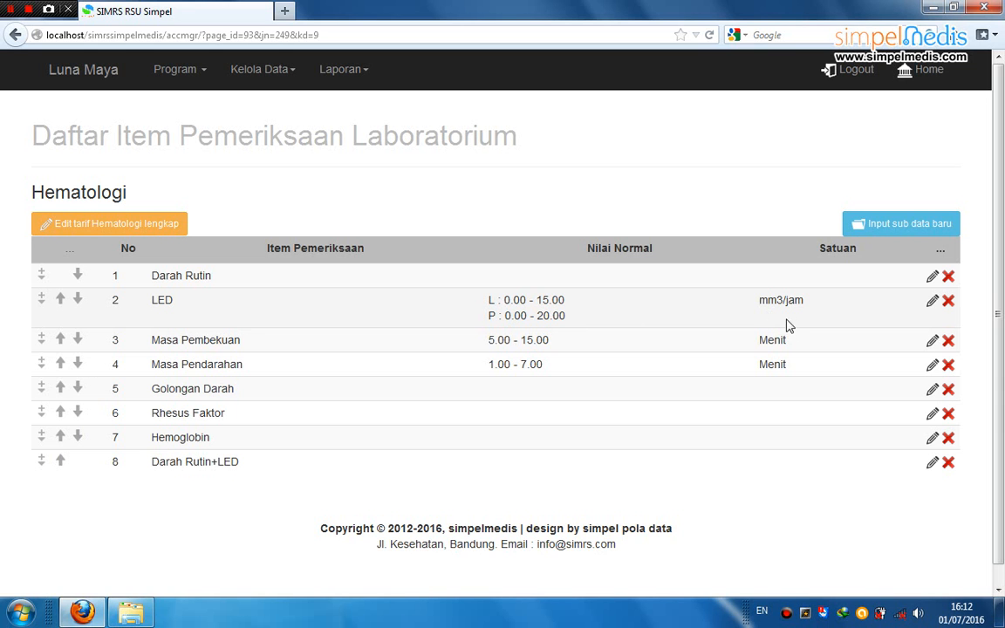
Review LED's edit form unchanged: male 0.00–15.00, female 0.00–20.00, tariff 25000
click(932, 302)
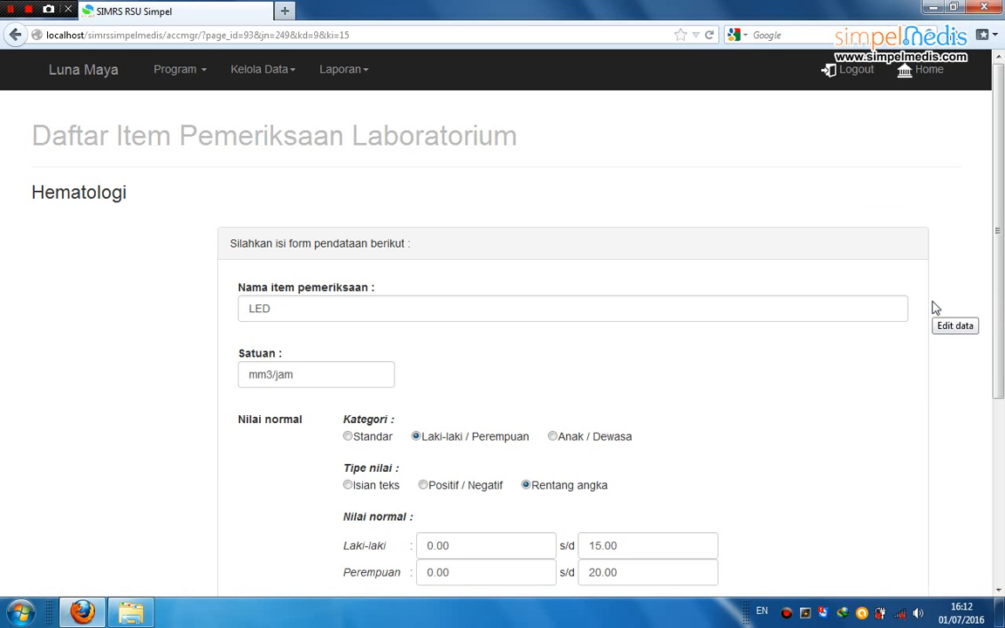
drag(999, 179, 1001, 331)
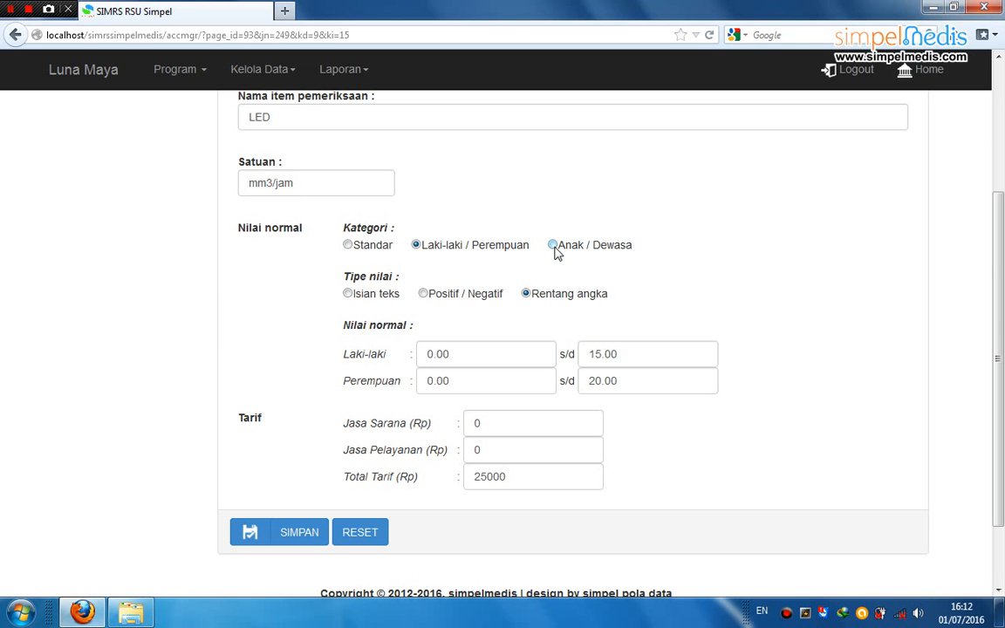
click(348, 246)
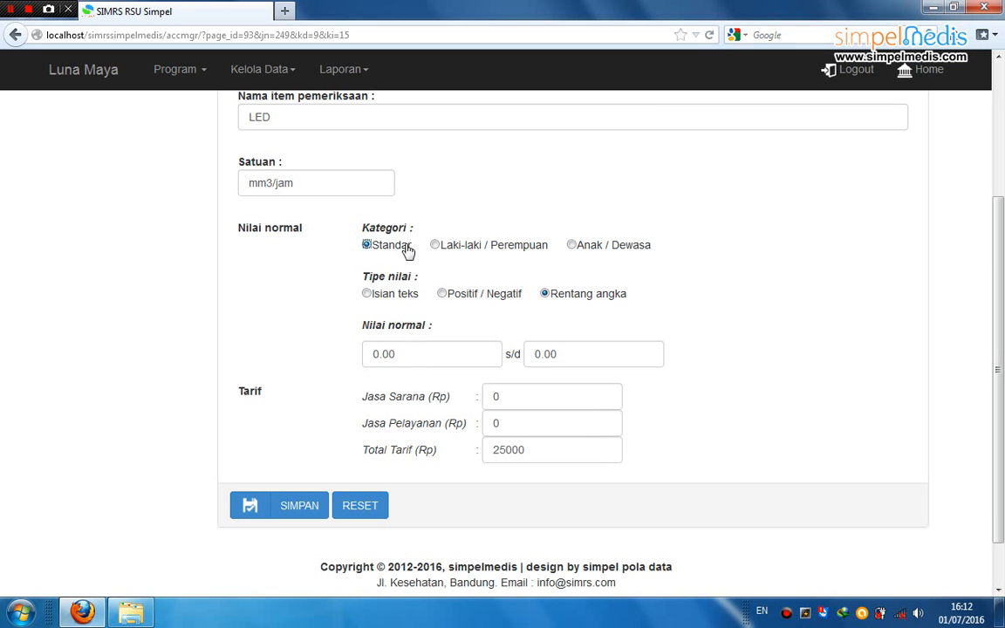
click(434, 246)
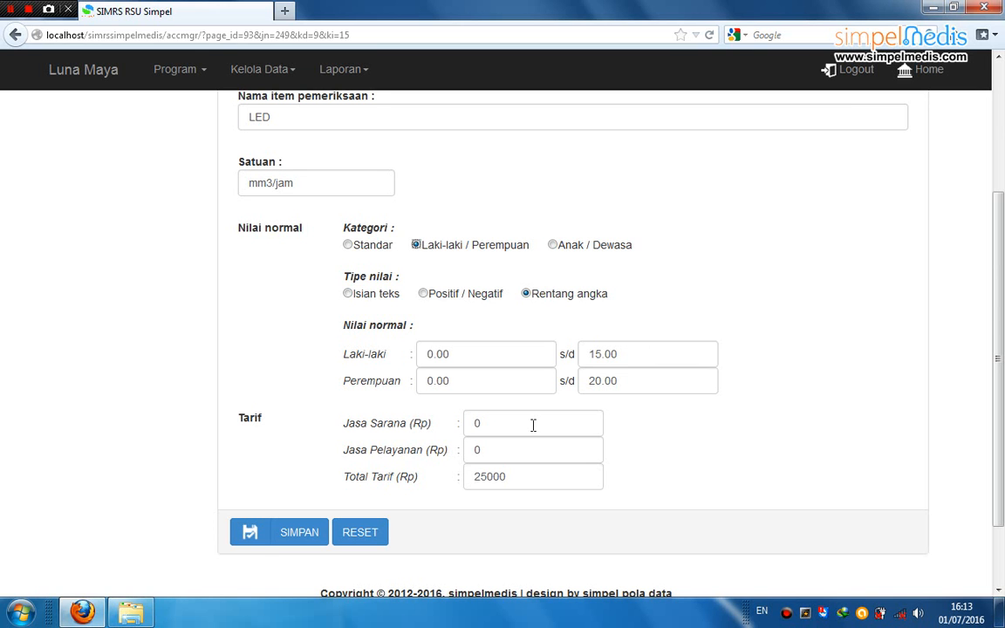
click(522, 477)
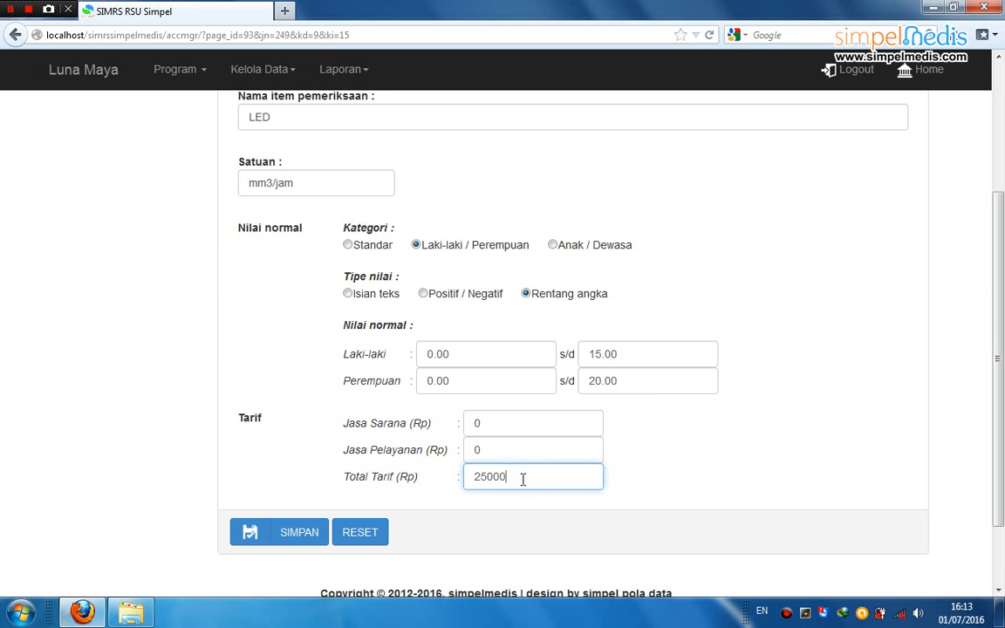
click(271, 78)
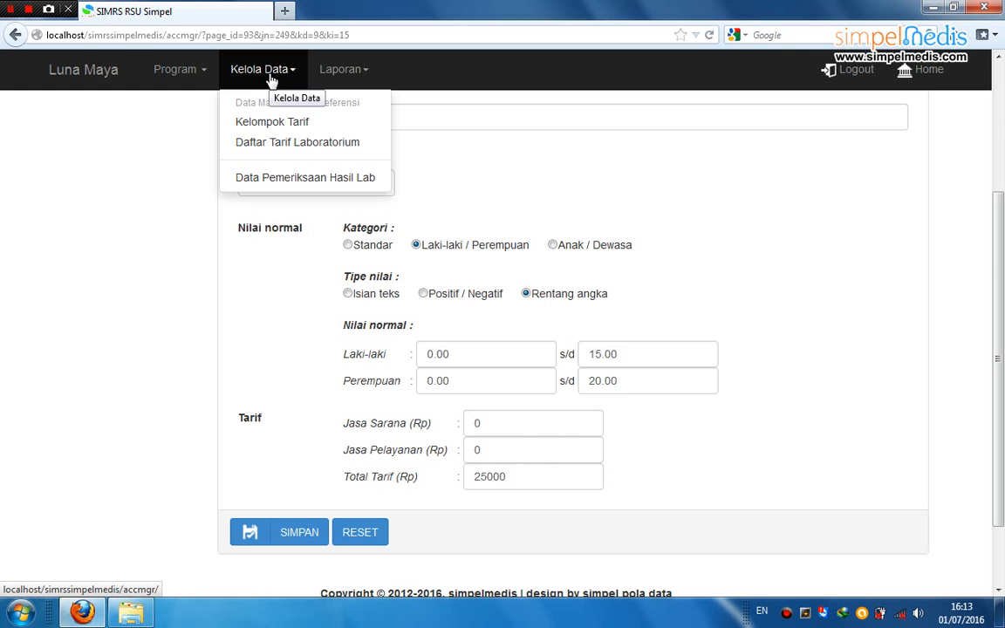
Look up the patient's medical record number in Data Pemeriksaan Hasil Lab
click(311, 177)
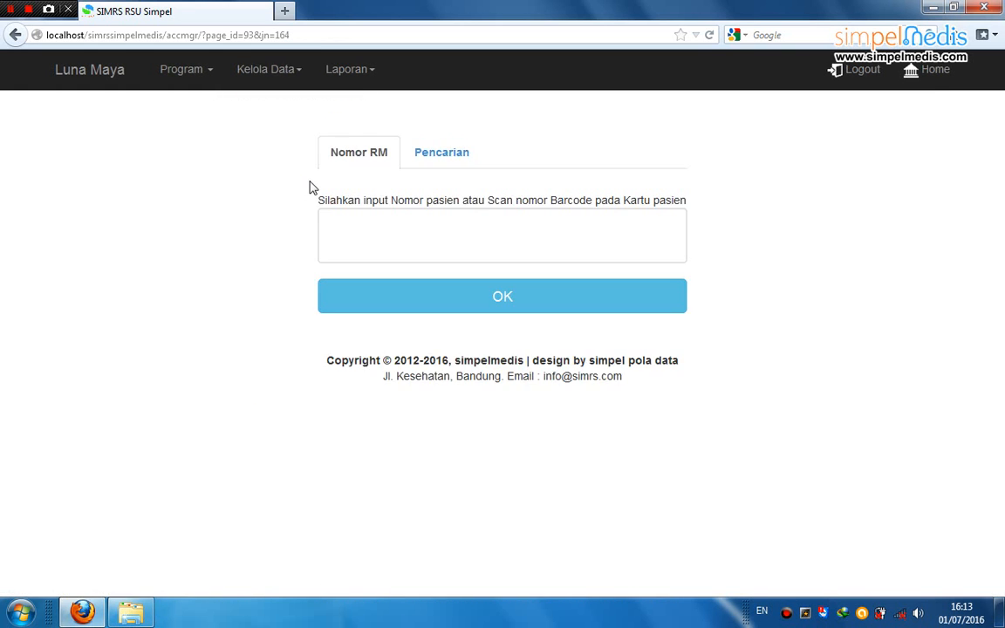
click(357, 230)
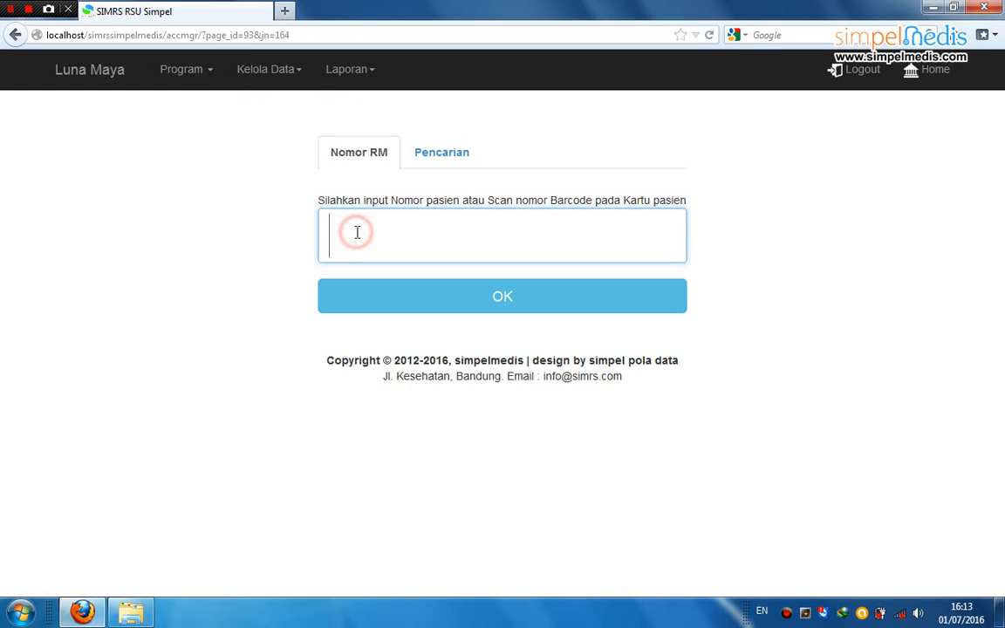
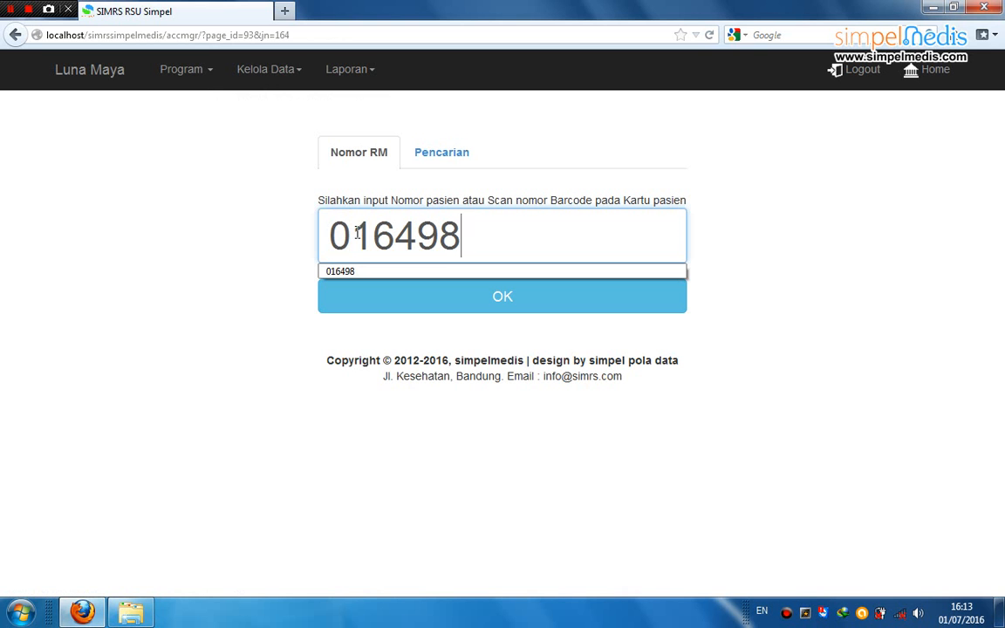
click(509, 299)
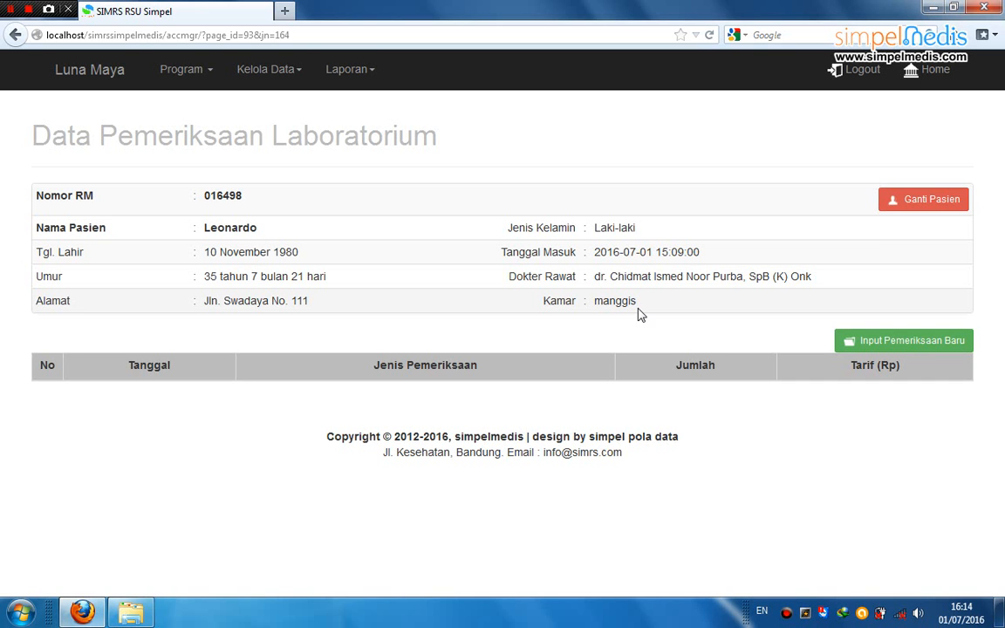
Start a new lab examination dated 2016-07-01 at hour 08
click(913, 346)
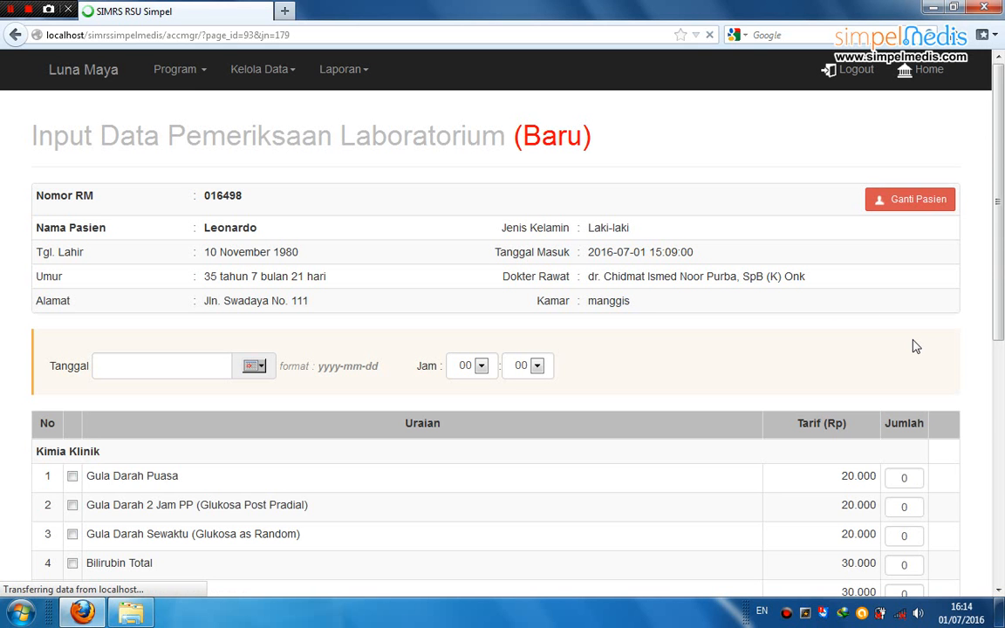
click(254, 366)
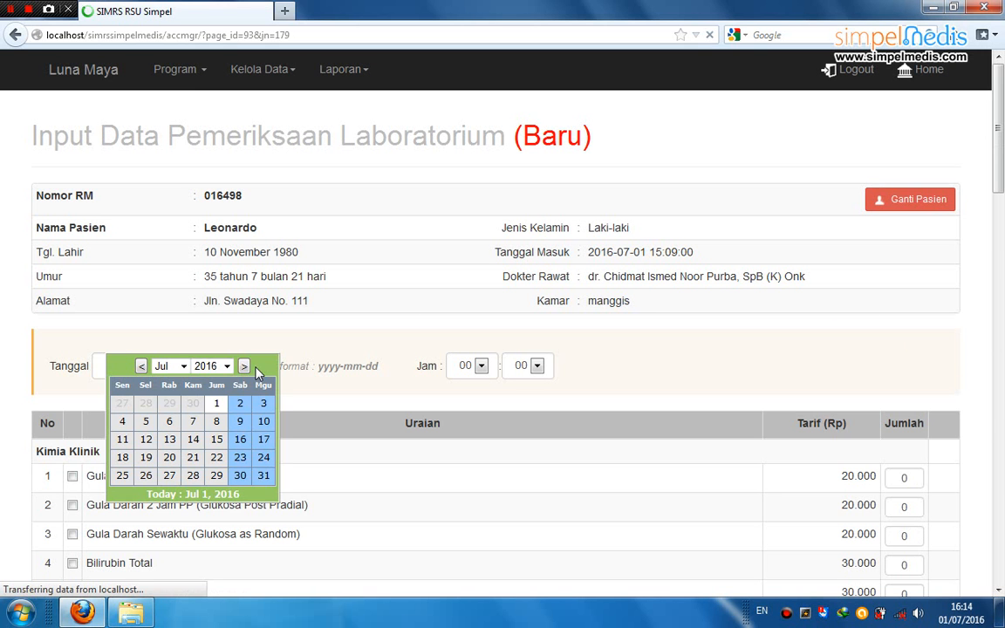
click(216, 406)
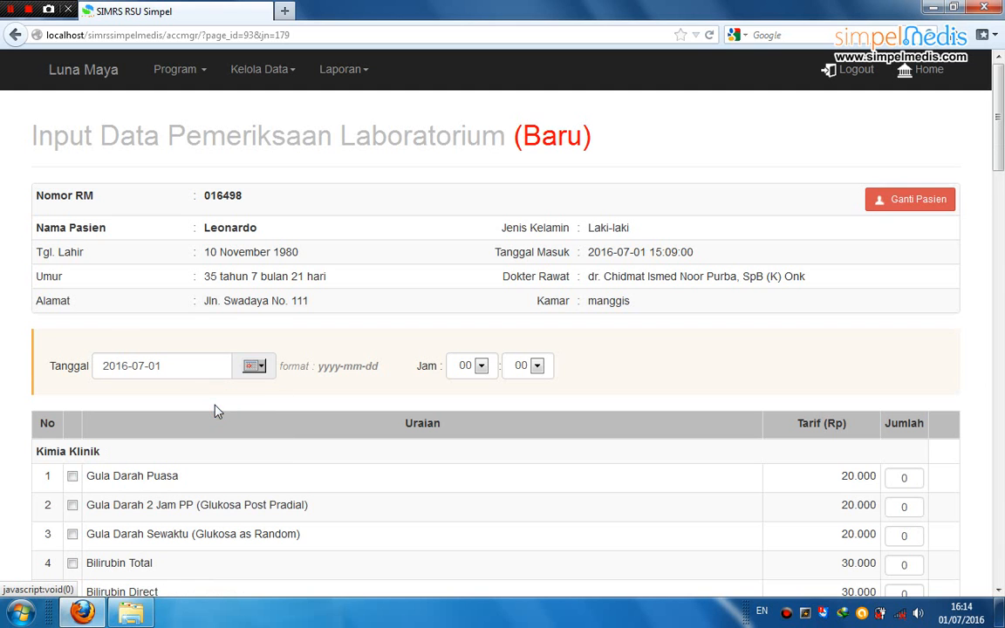
click(469, 366)
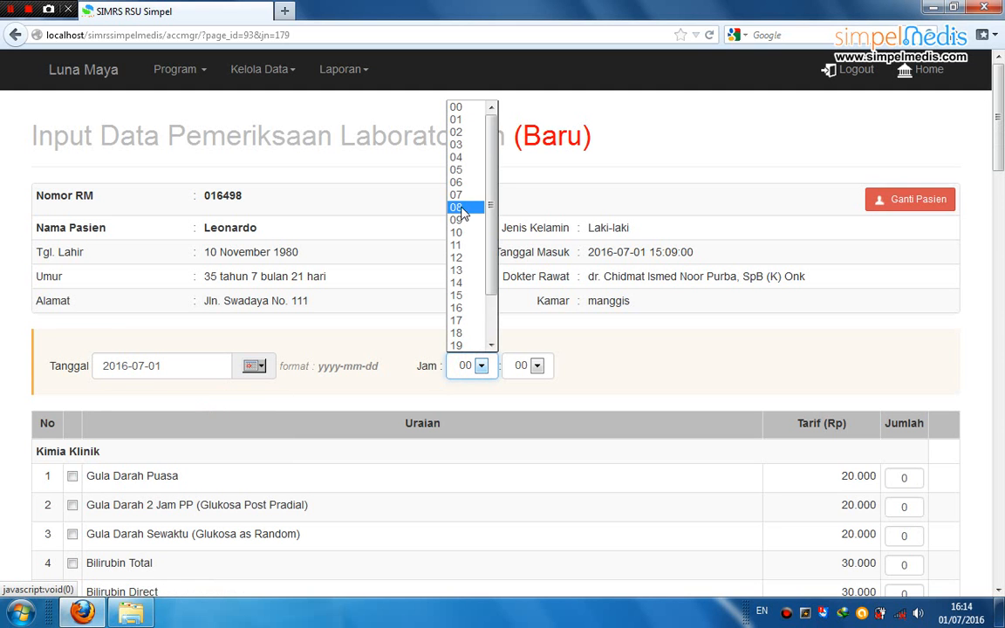
click(458, 207)
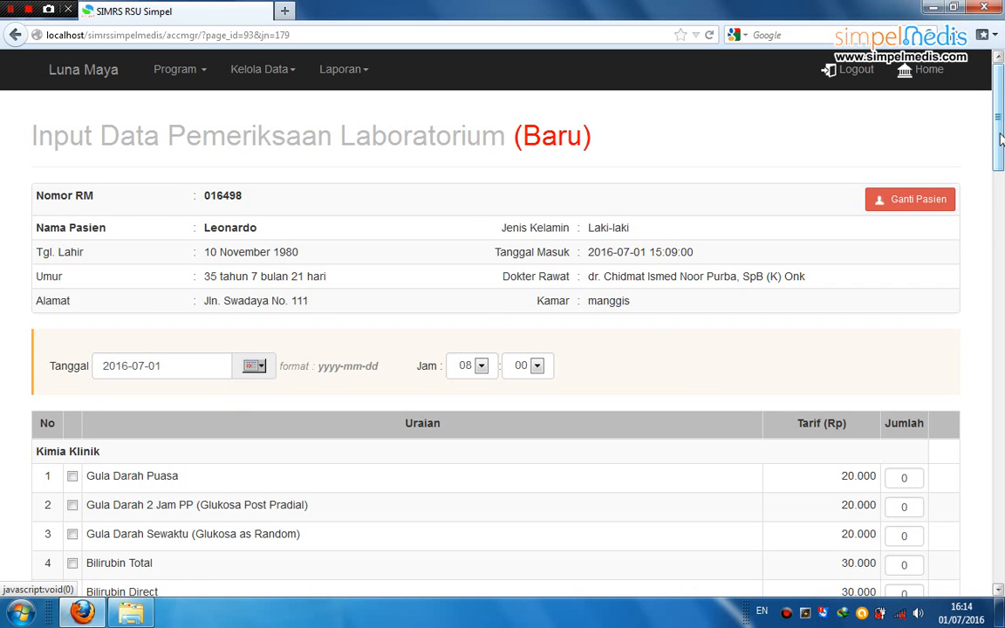
Tick Cholesterol Total, LED, Widal and HbsAg in the test list, each with quantity 1
drag(1000, 138, 1001, 207)
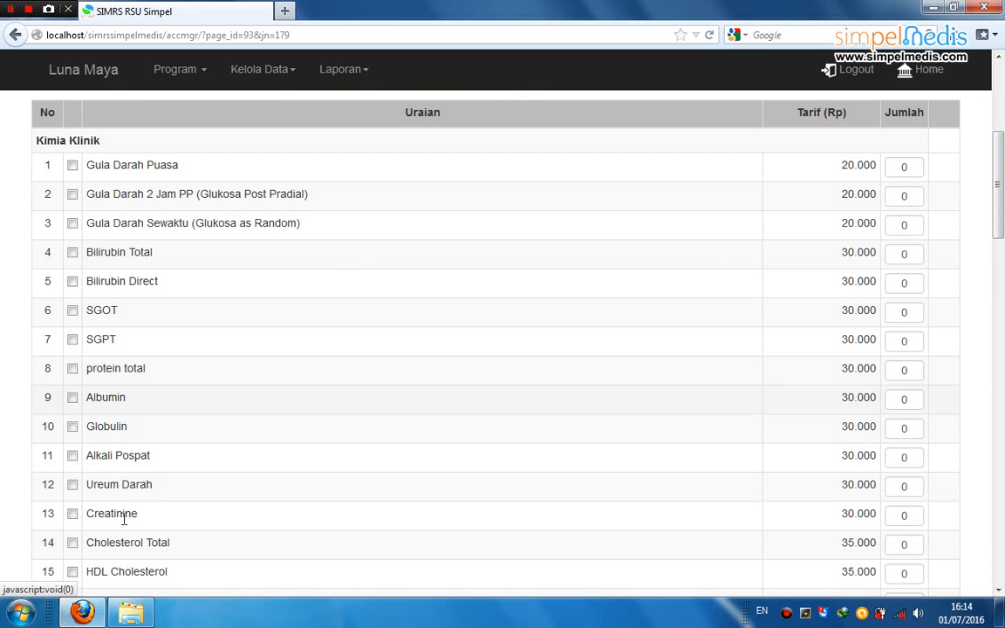
click(72, 543)
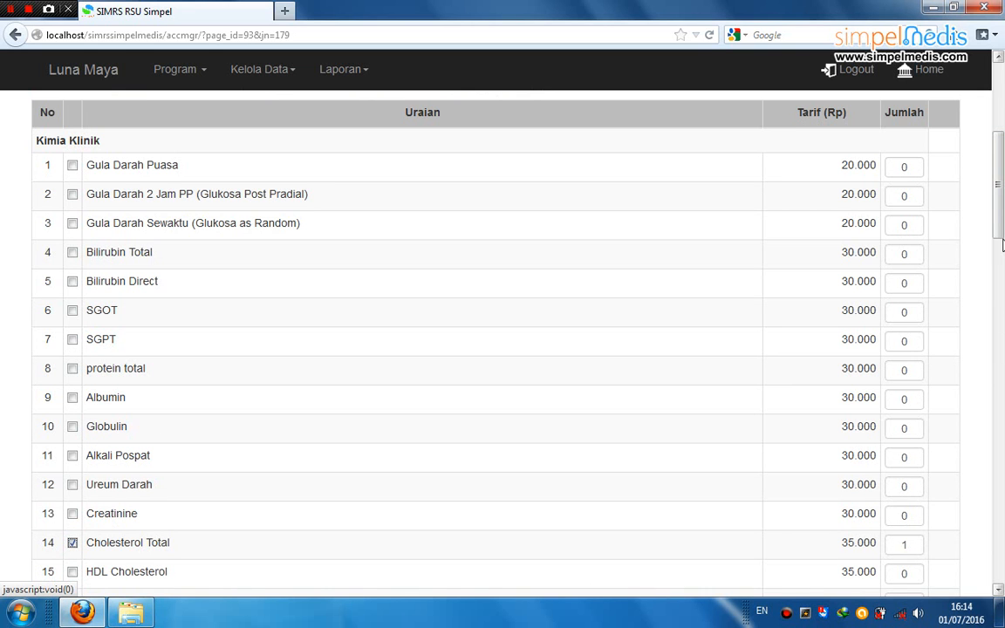
drag(1001, 220, 1003, 363)
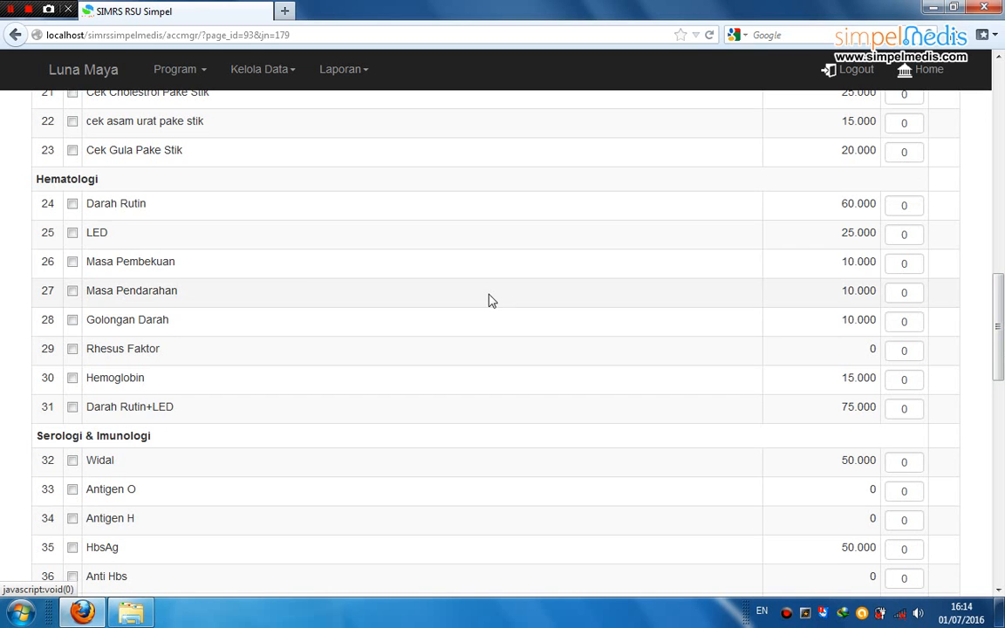
click(72, 234)
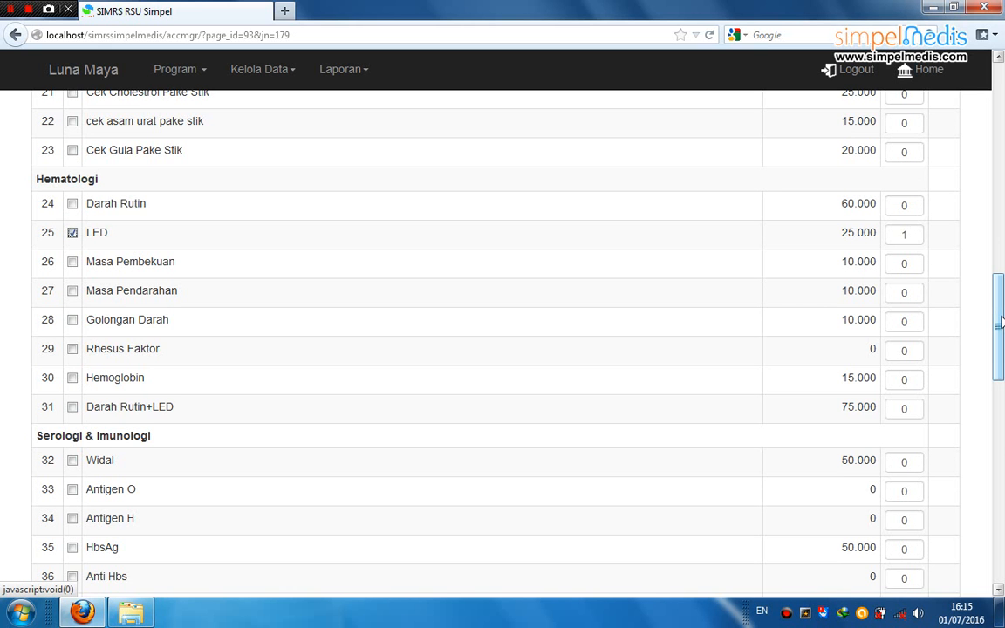
drag(1001, 323, 1001, 392)
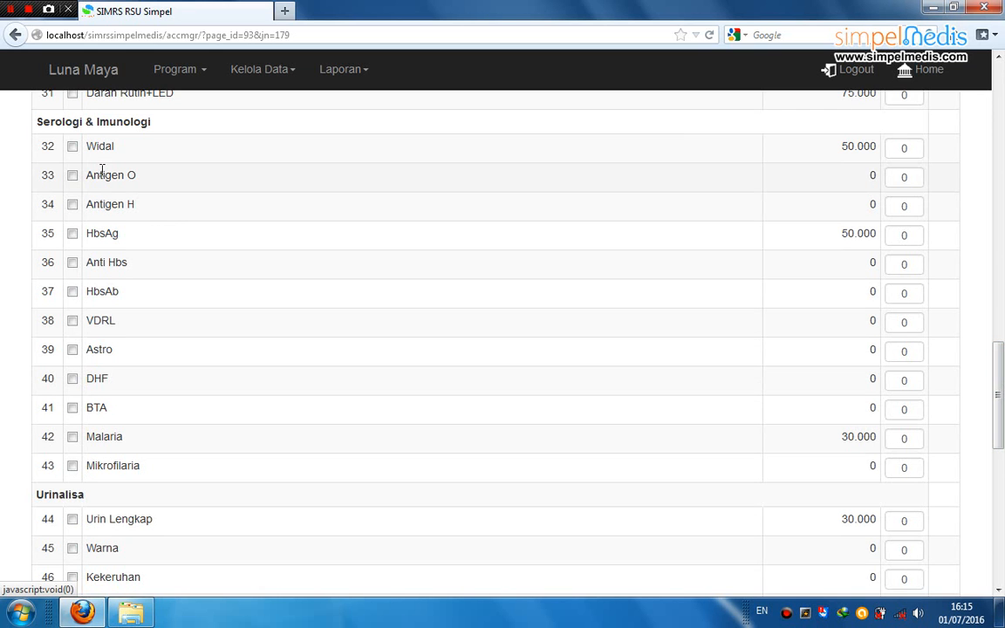
click(73, 149)
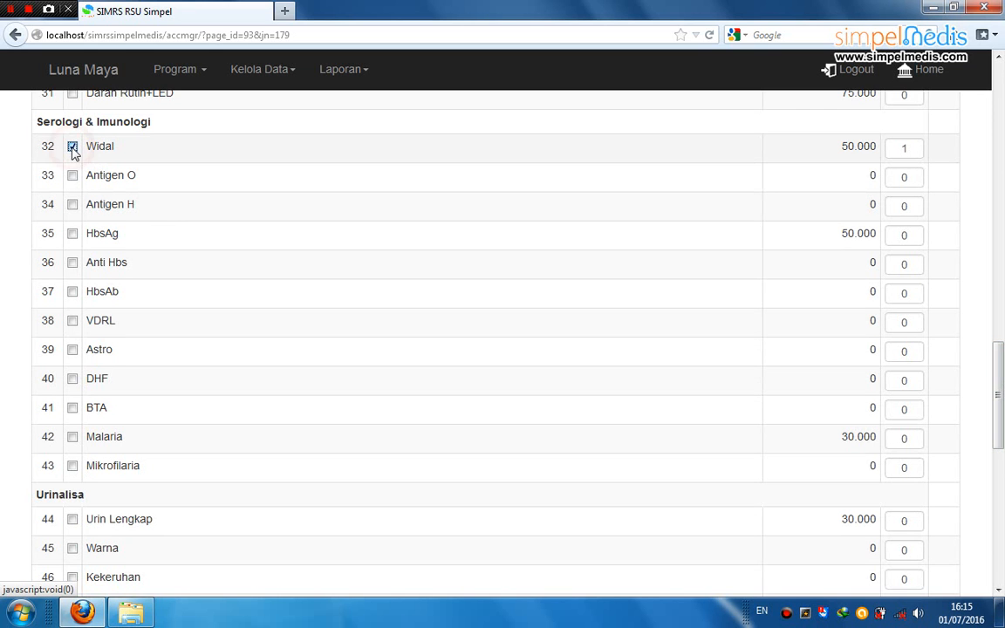
click(74, 235)
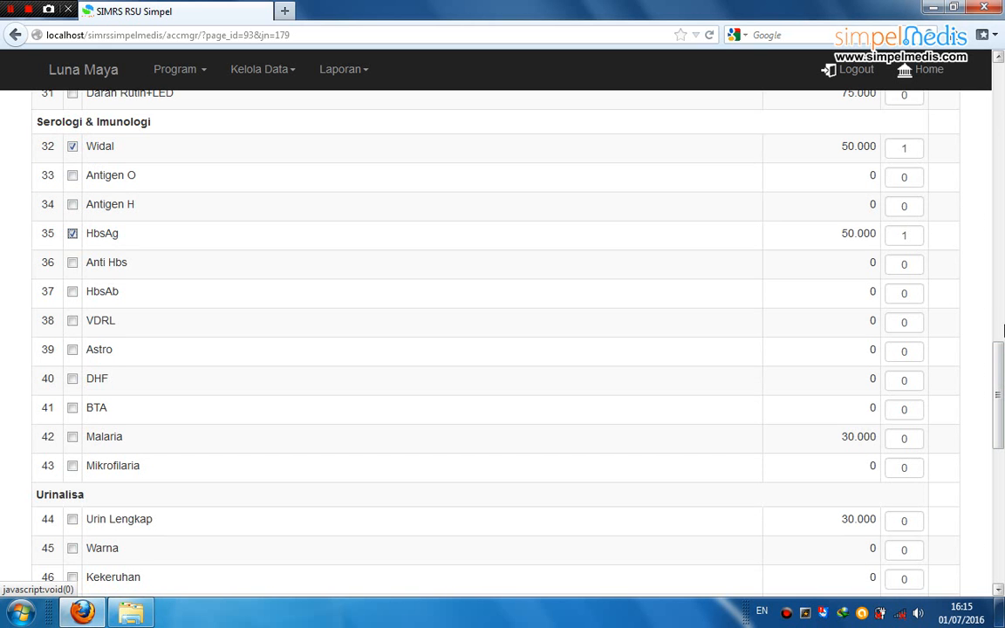
drag(1001, 380, 1003, 475)
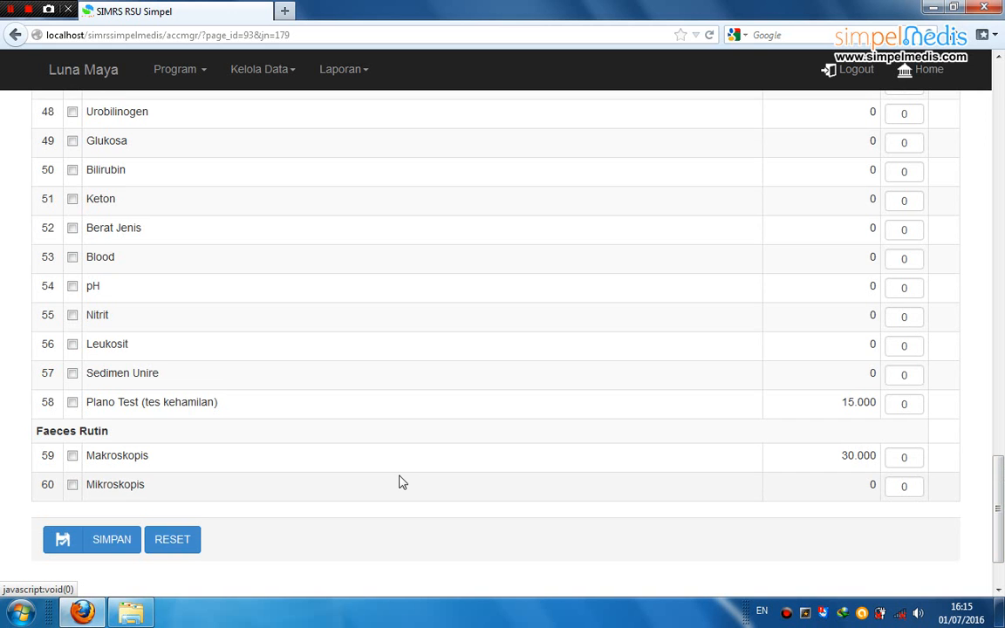
Save the lab order and print the slip listing four tests totalling 160.000
click(121, 539)
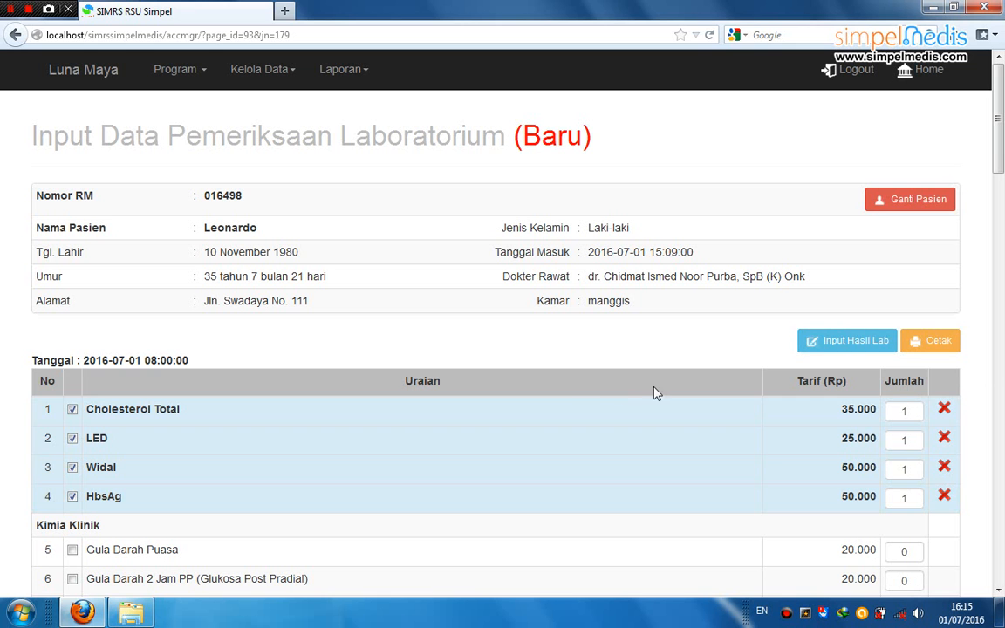
click(949, 347)
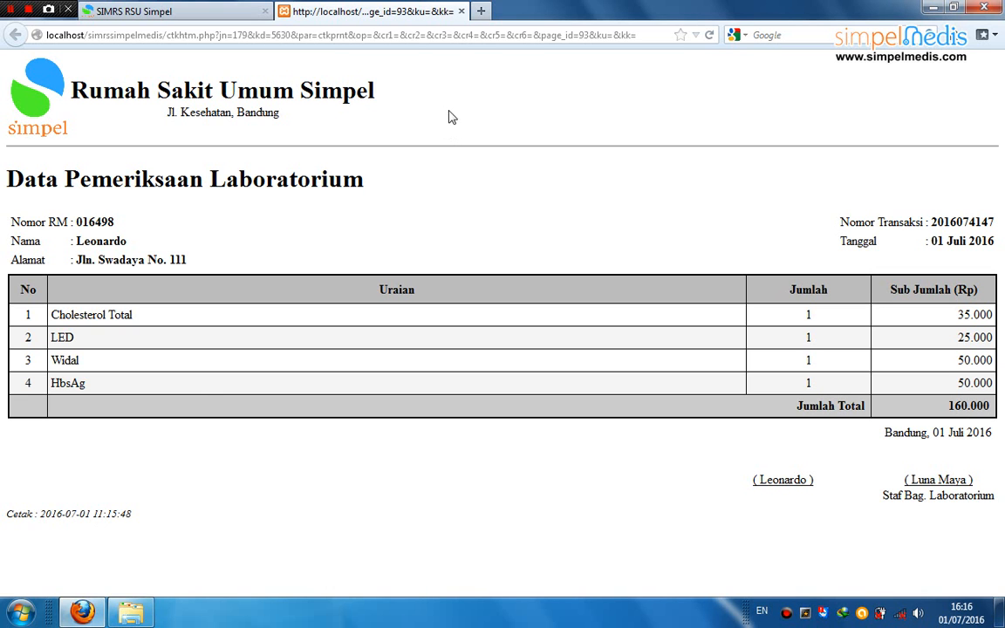
click(462, 11)
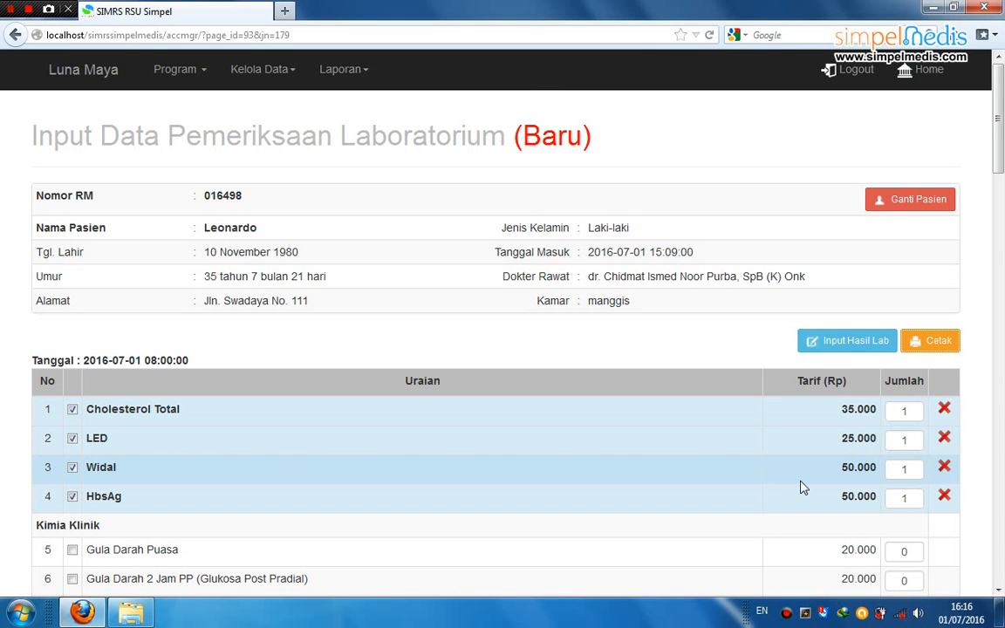
Enter results Cholesterol Total 180, LED 20 and HbsAg Negatif, and save them
click(866, 343)
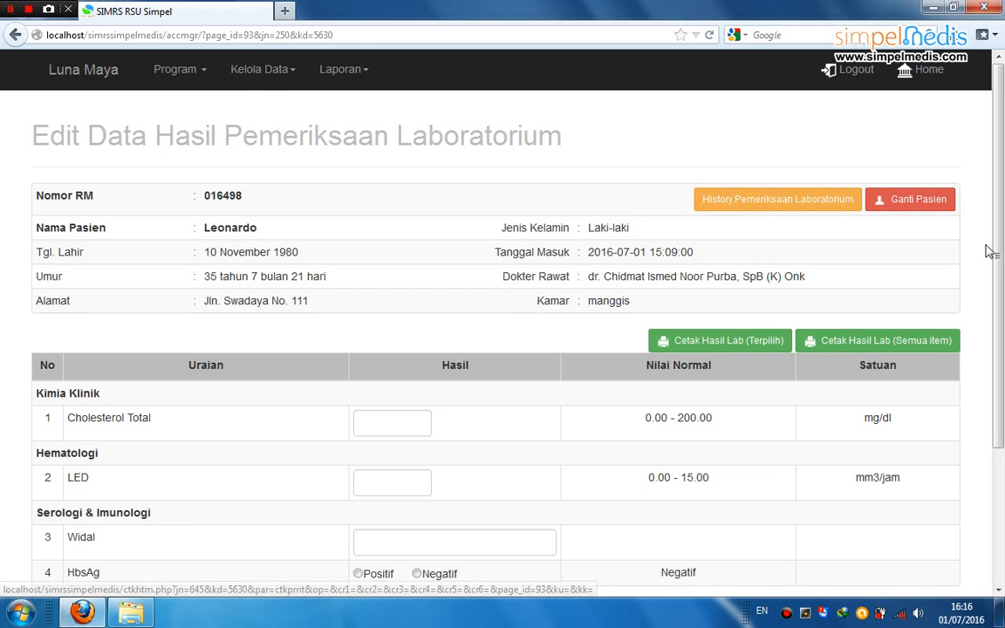
scroll(998, 308, down, 2)
drag(998, 331, 1000, 356)
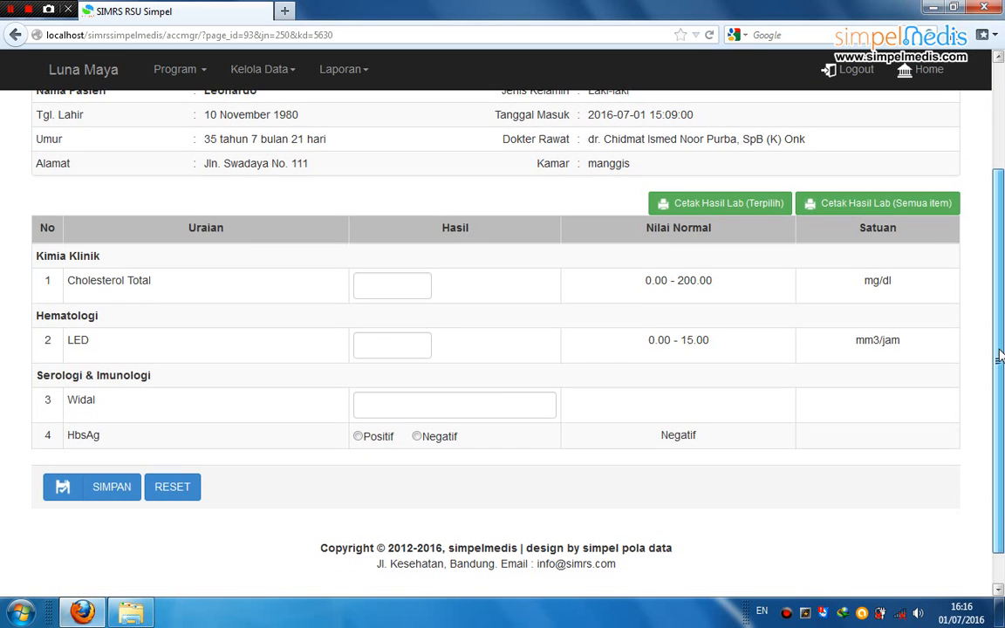
click(393, 285)
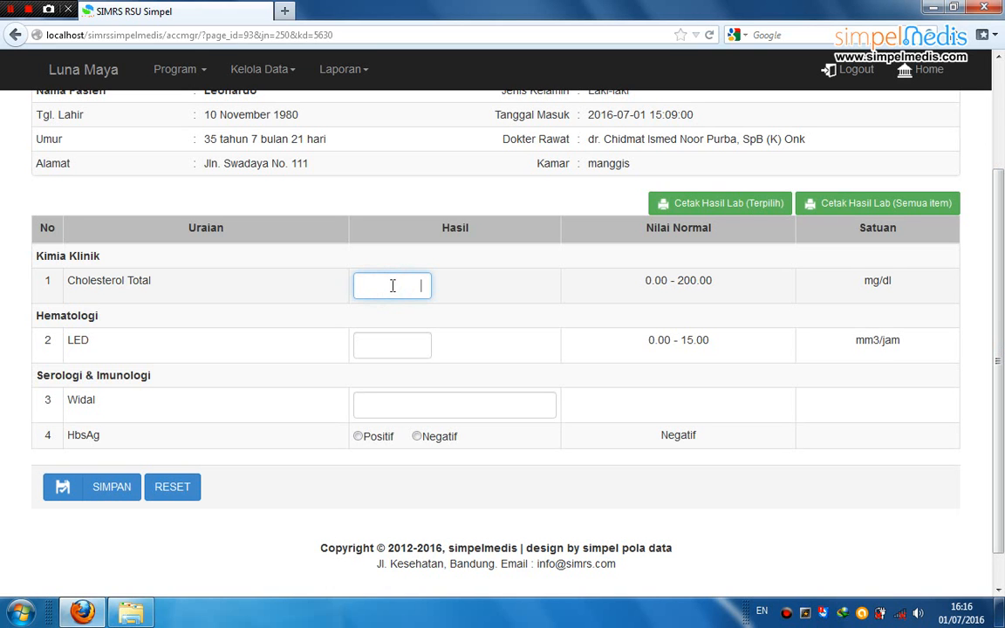
text(180)
click(389, 352)
text(20)
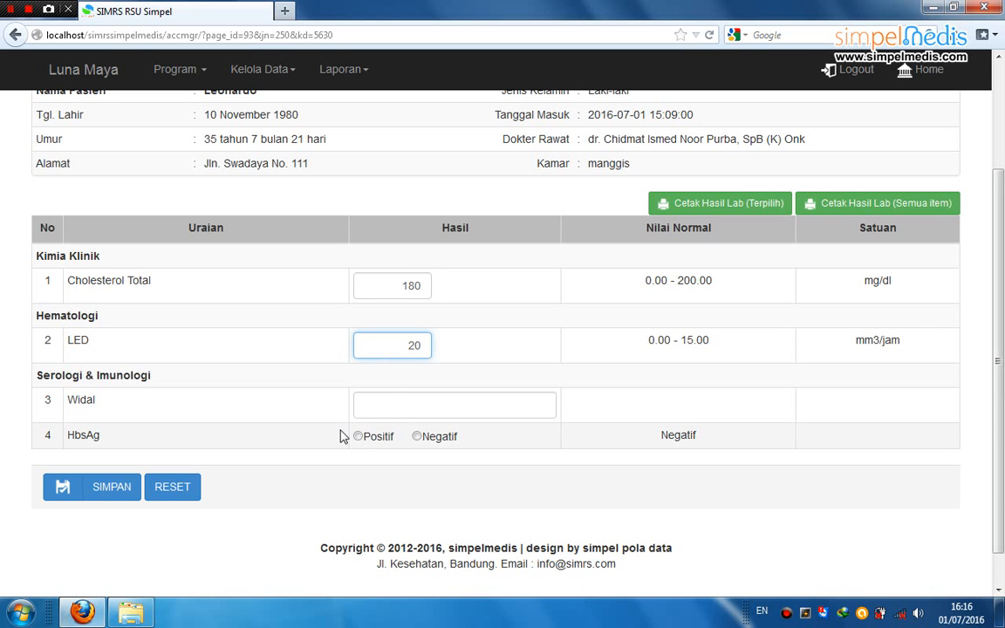
click(417, 436)
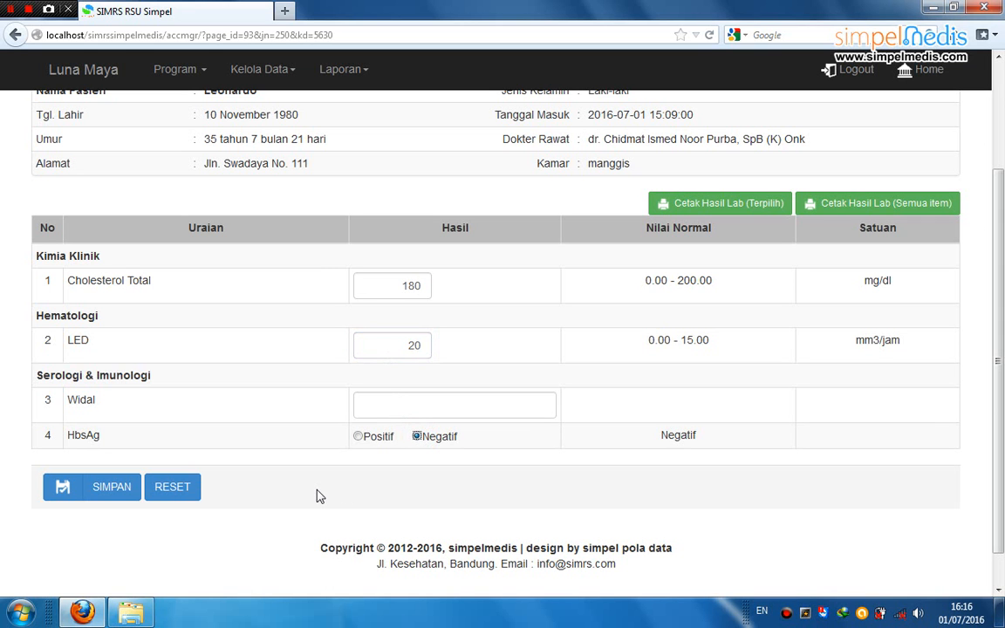
click(112, 487)
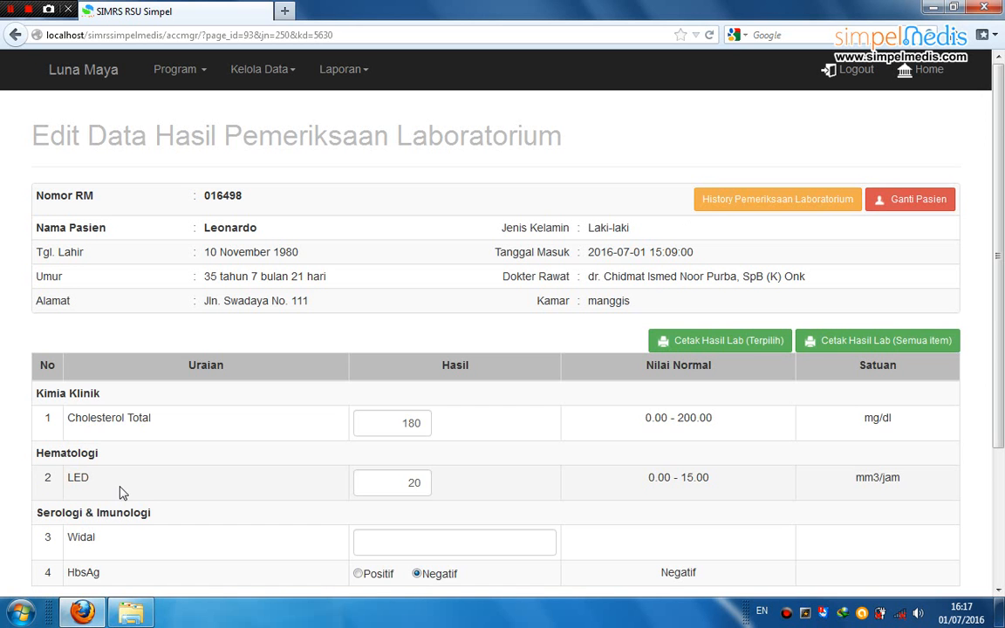
Print the lab results for the selected tests with Cetak Hasil Lab (Terpilih)
middle_click(997, 260)
drag(1000, 272, 1004, 344)
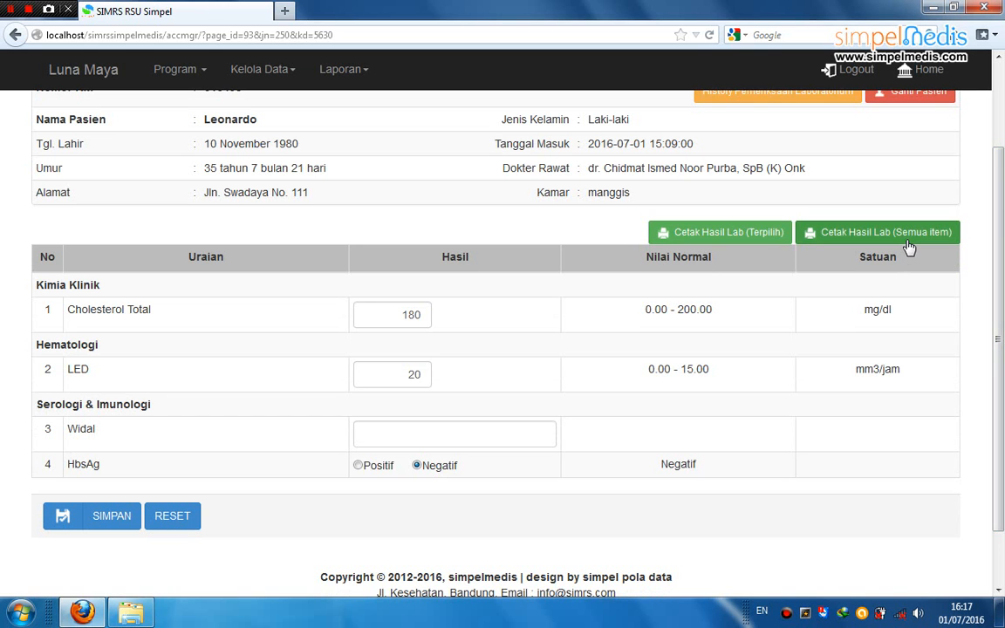
click(764, 237)
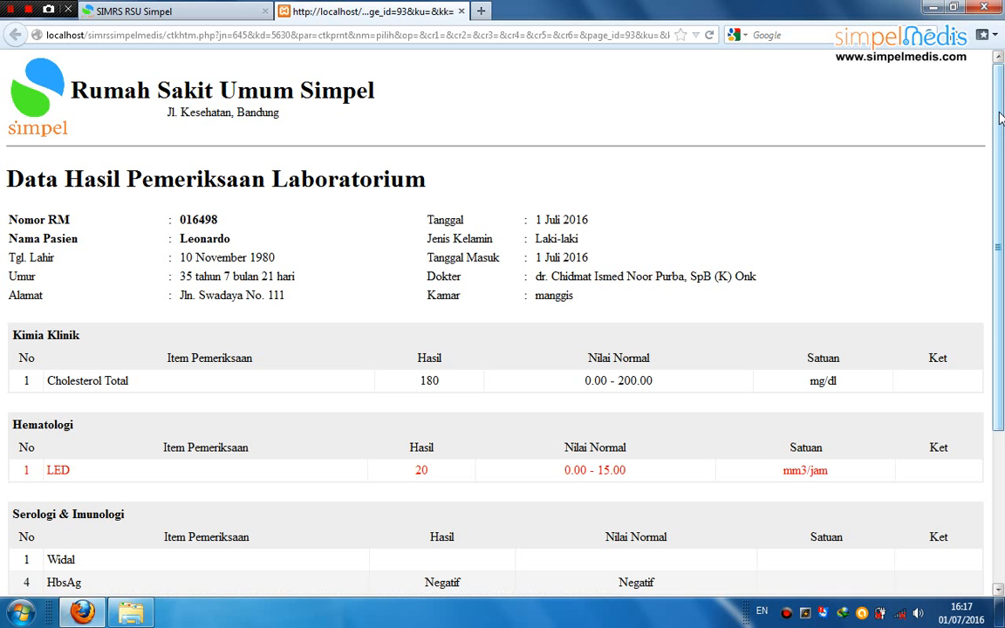
Scroll through the results printout showing LED 20 flagged abnormal, then close its tab
drag(1001, 118, 1002, 202)
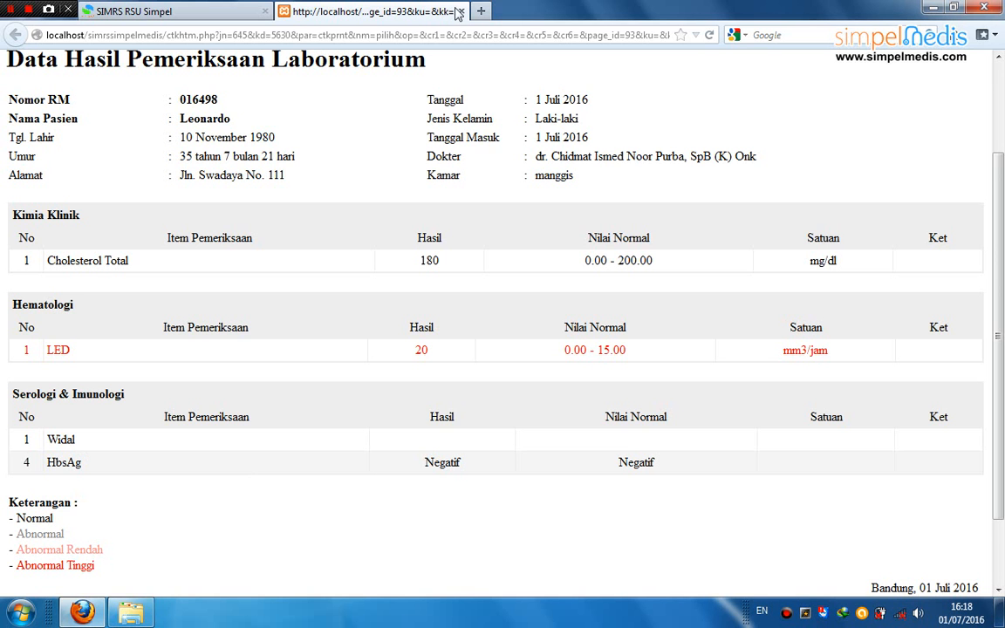
click(463, 12)
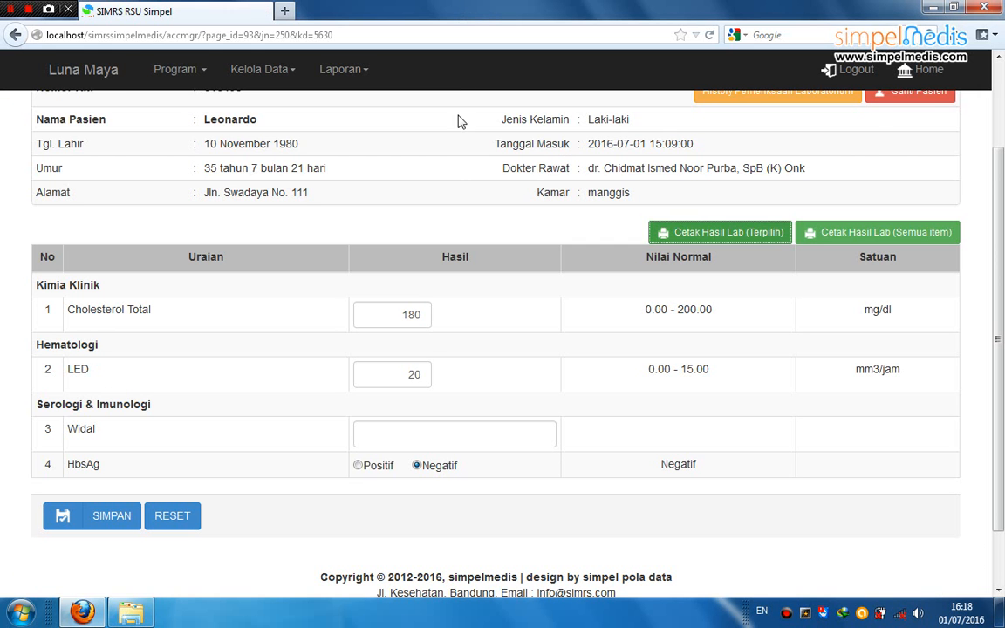
Open the Laporan Pasien Laboratorium report from the Laporan menu
click(456, 162)
click(356, 74)
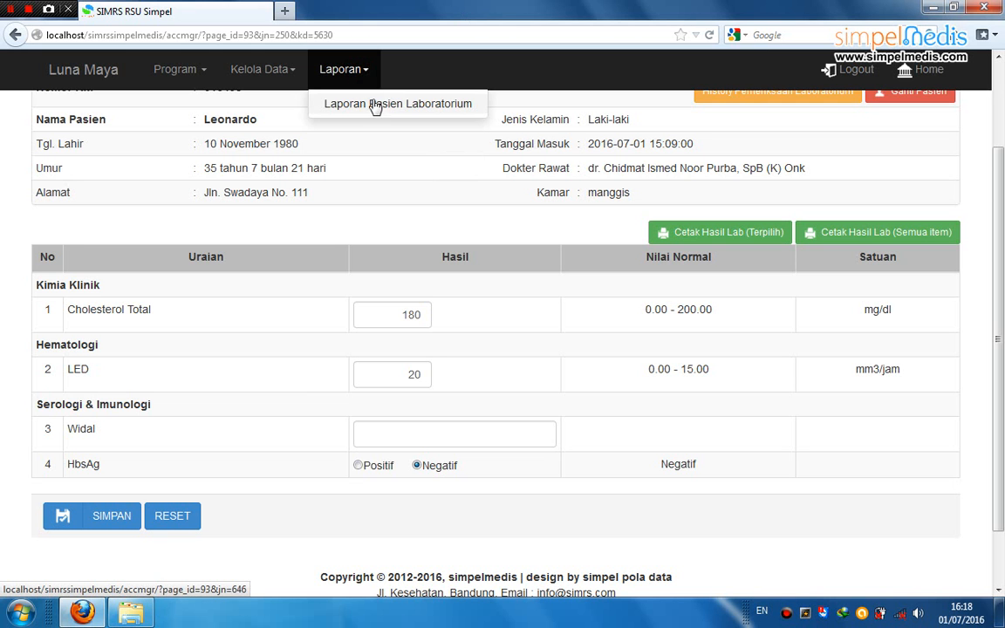
click(384, 106)
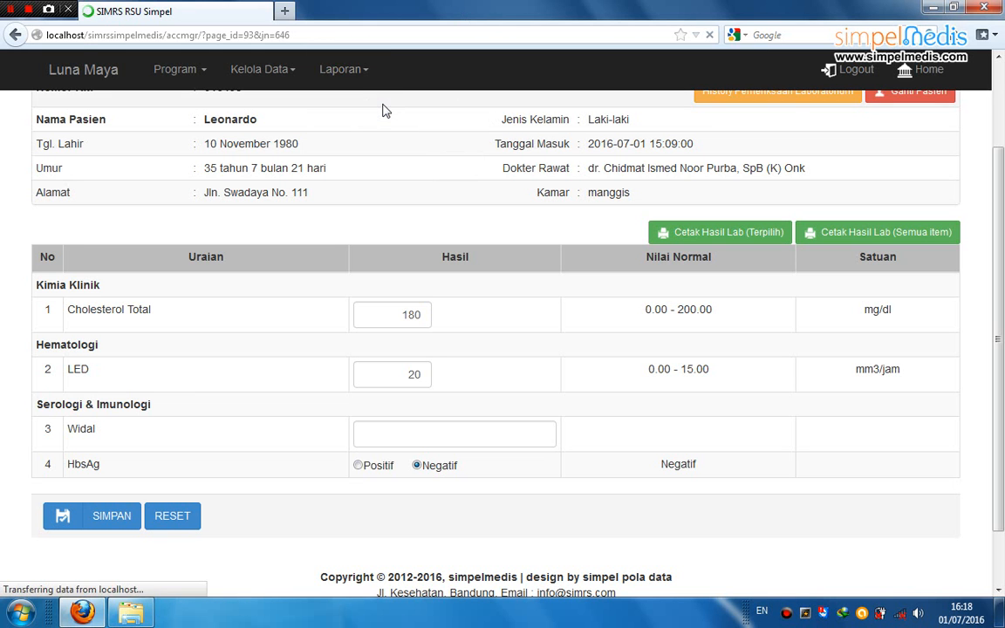
Run the report for 2016-09-01 to 2016-11-01, listing seven tests and 11 patients
click(226, 250)
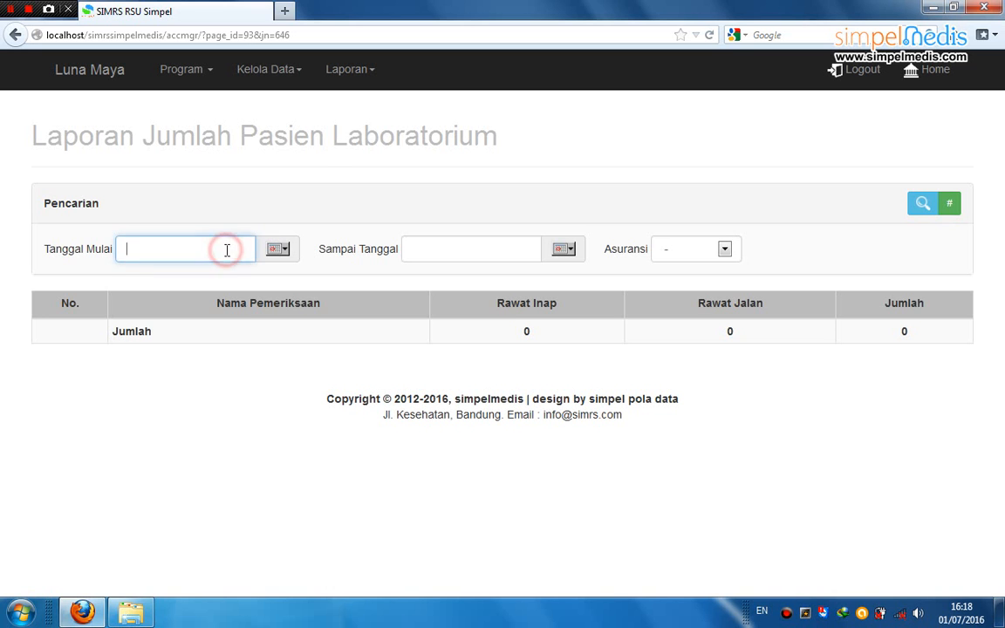
text(20)
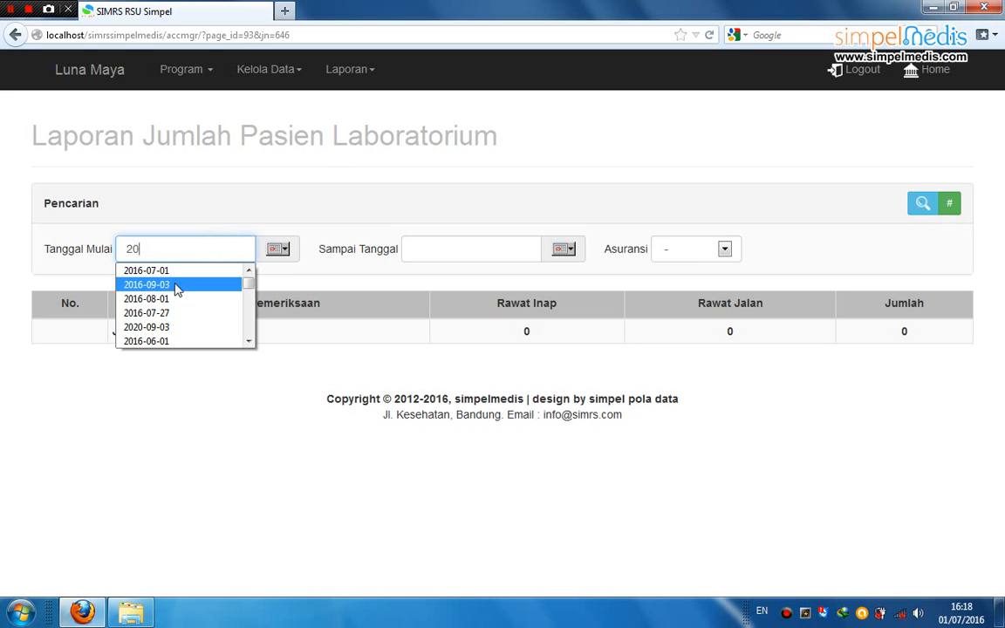
click(175, 285)
key(BackSpace)
text(16-09-01)
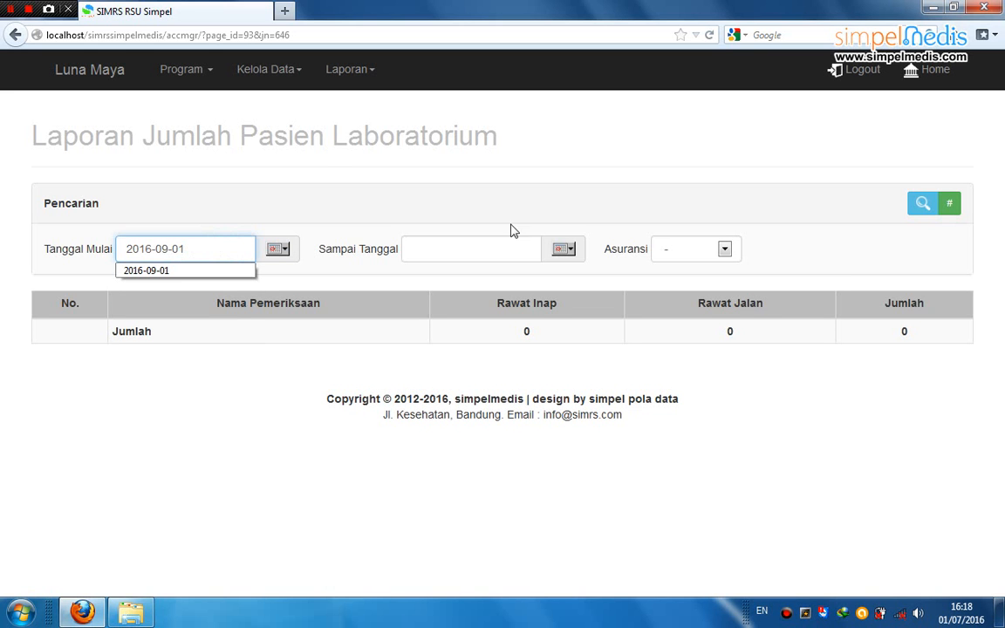
click(507, 251)
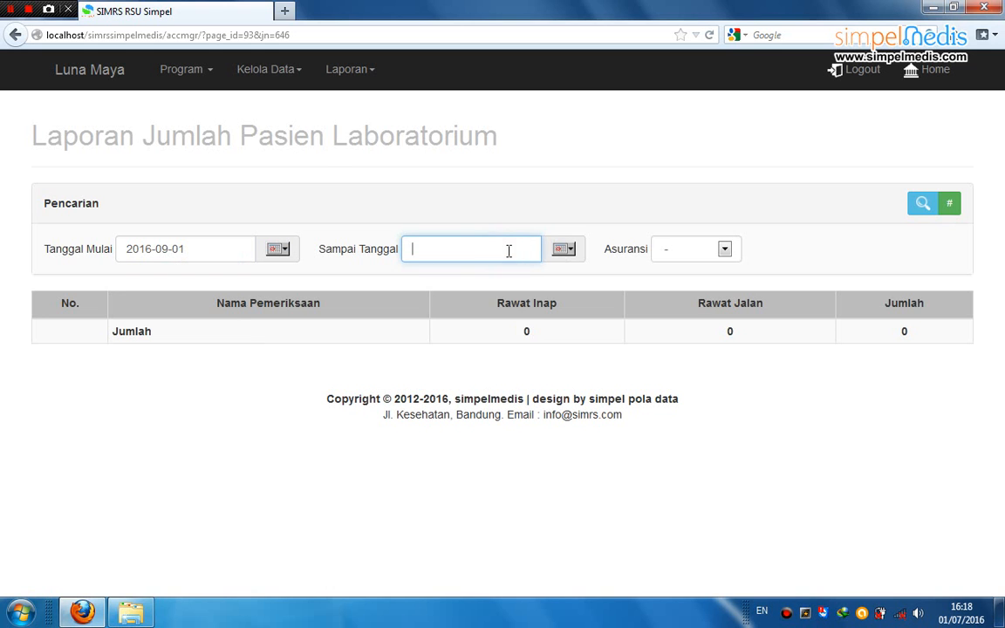
text(20)
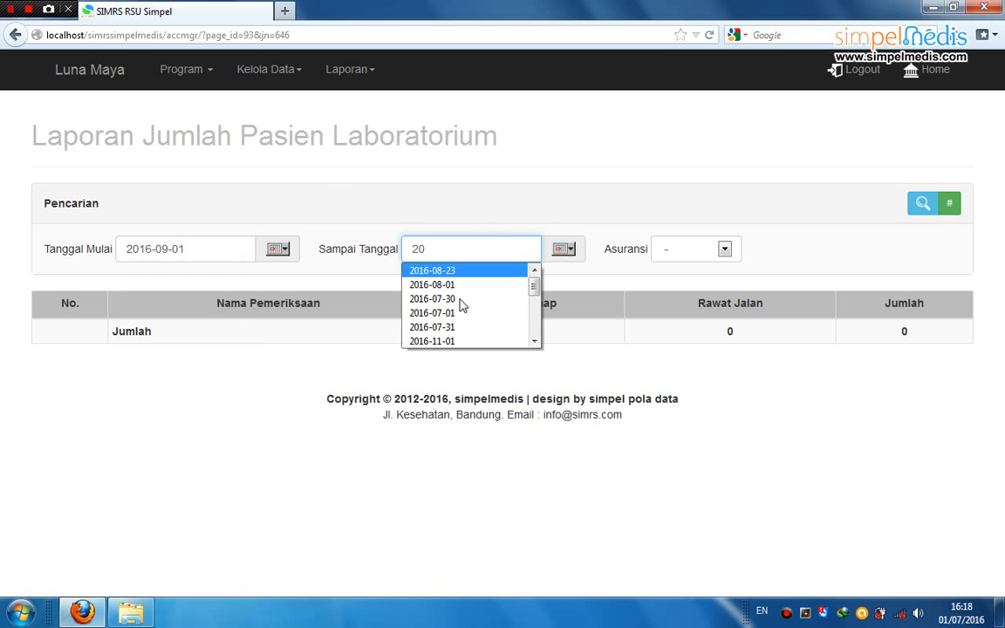
click(452, 341)
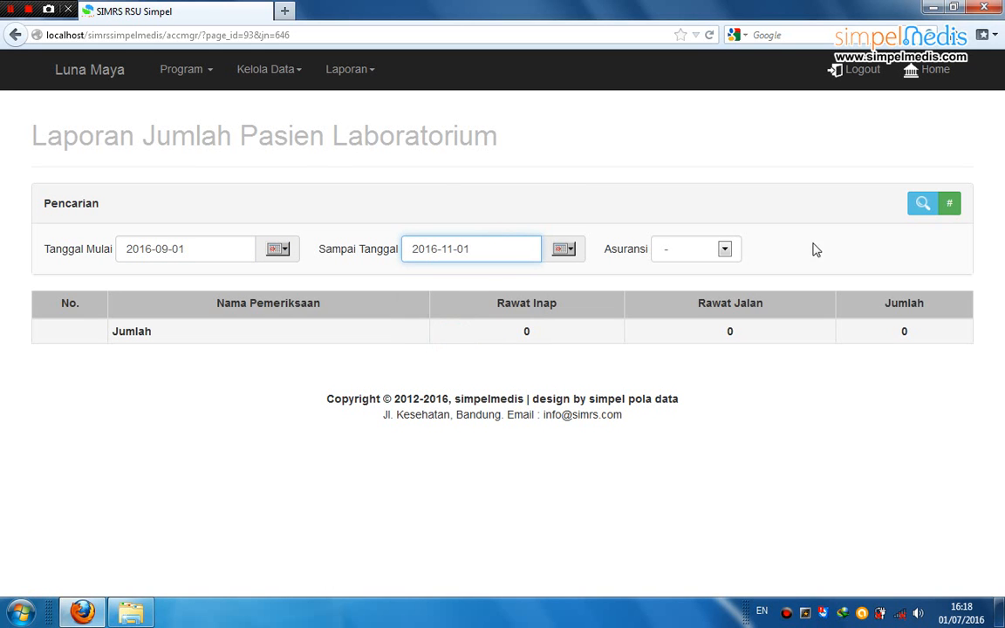
click(923, 208)
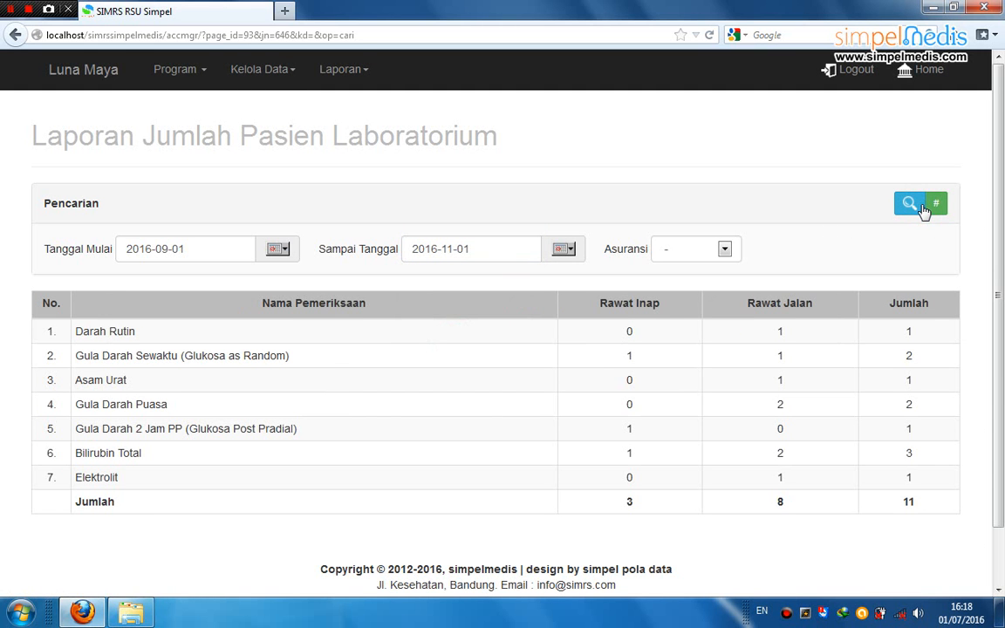